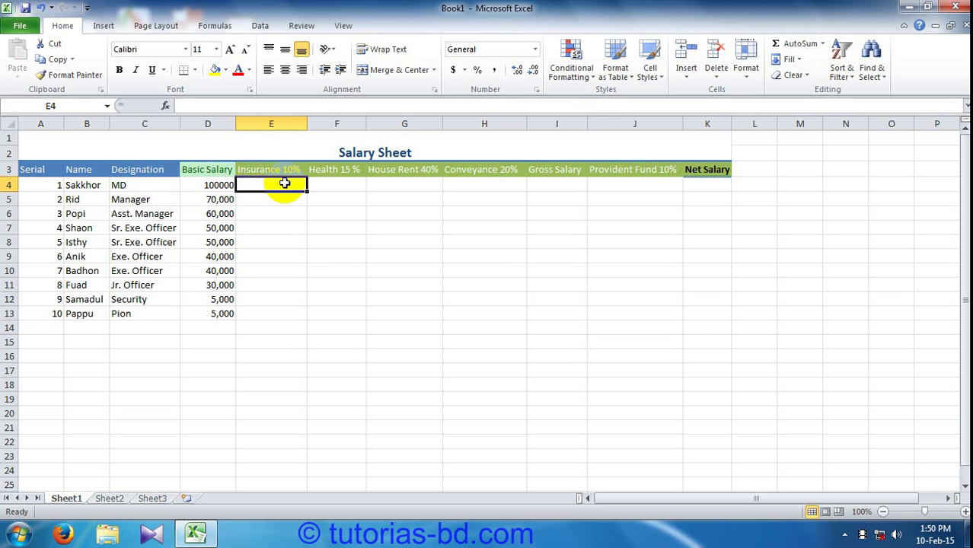
Step: Enter =D4*.1 in E4 and fill it down to E13 for all ten employees
type("=")
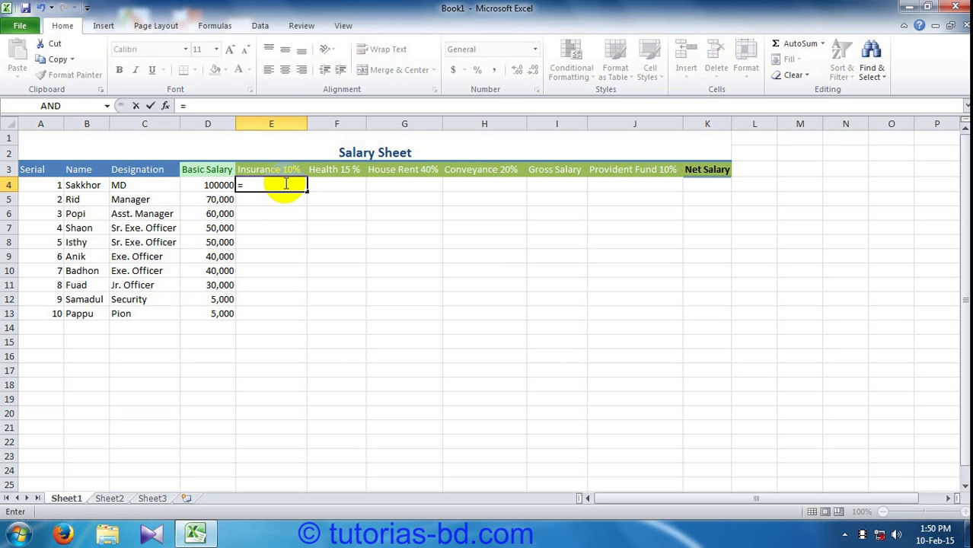
left_click(210, 185)
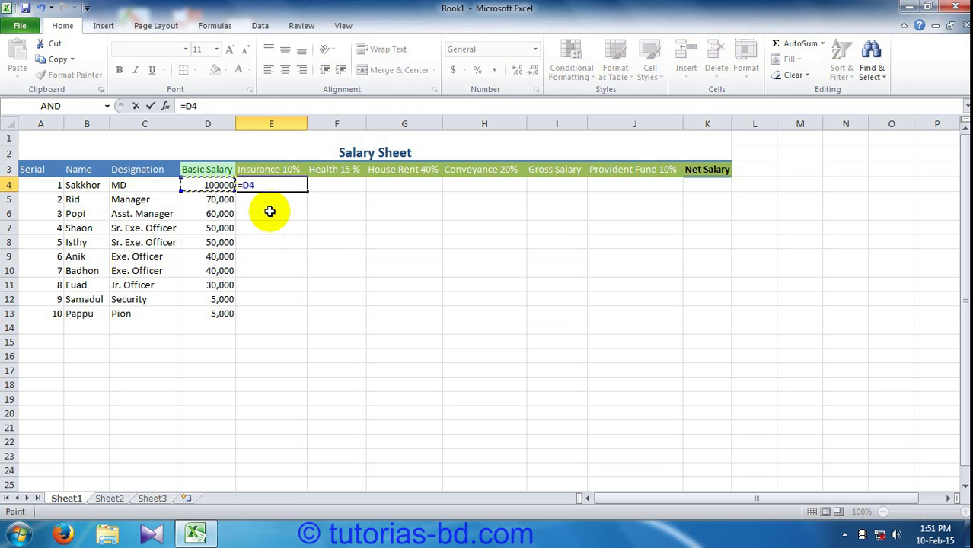
type("*")
type(".1")
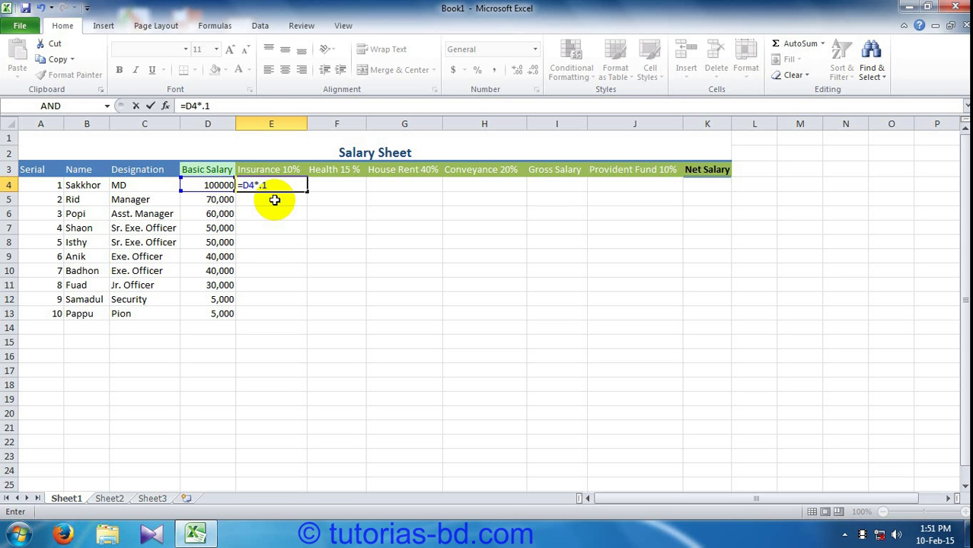
key("Return")
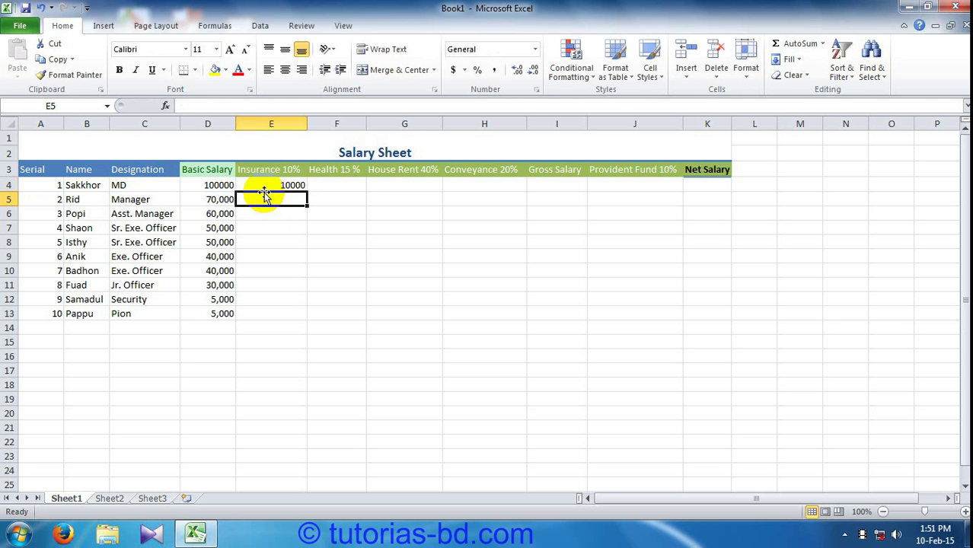
left_click(261, 186)
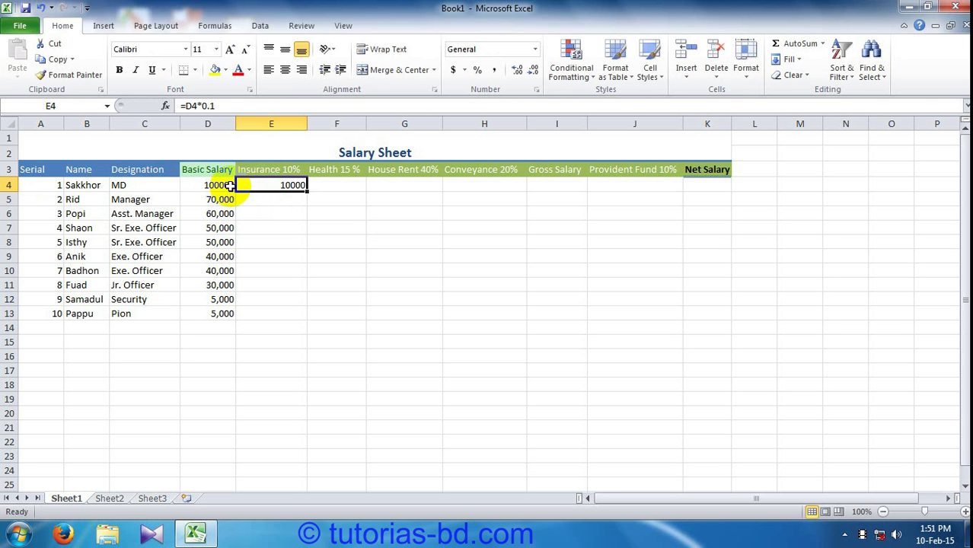
left_click_drag(307, 191, 303, 316)
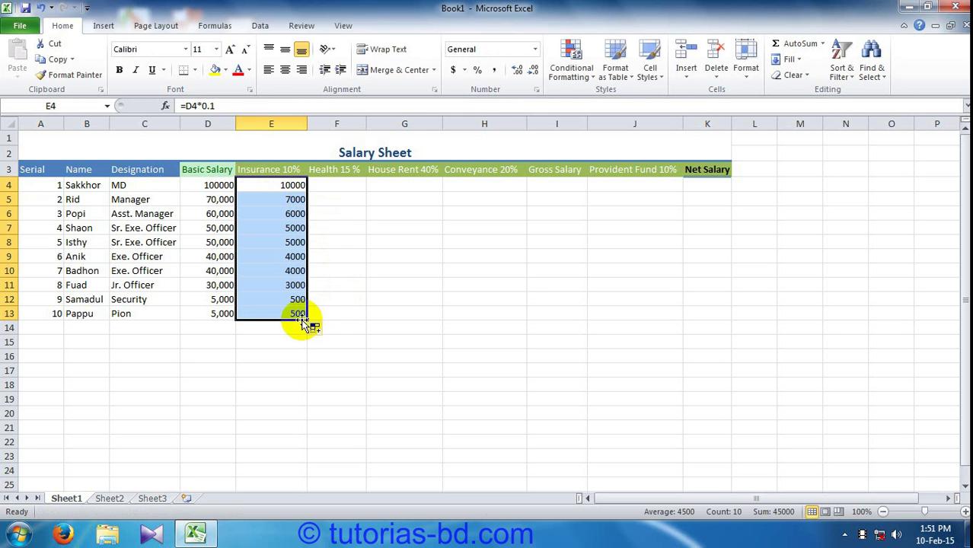
Step: Enter =D4*.15 in F4 and fill it down to F13, giving 15000 down to 750
left_click(331, 185)
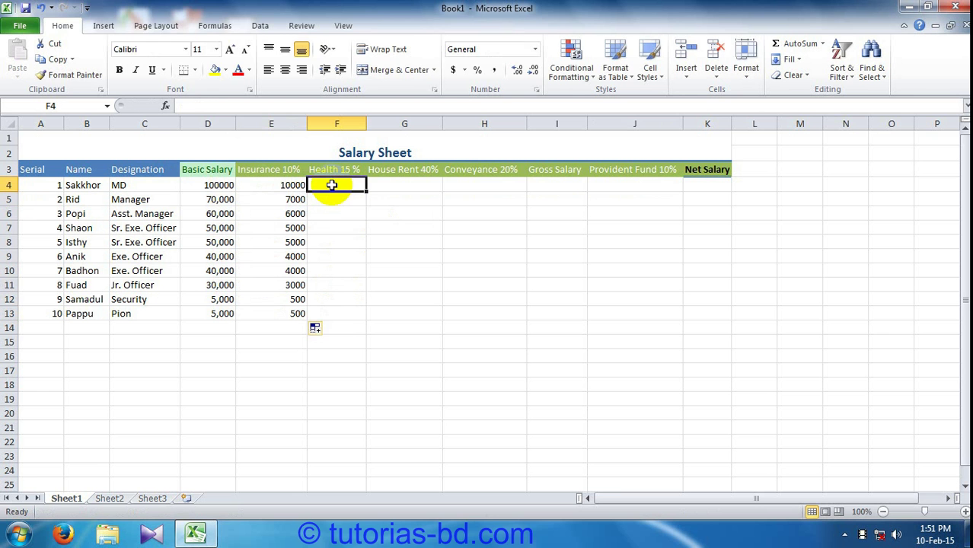
type("=")
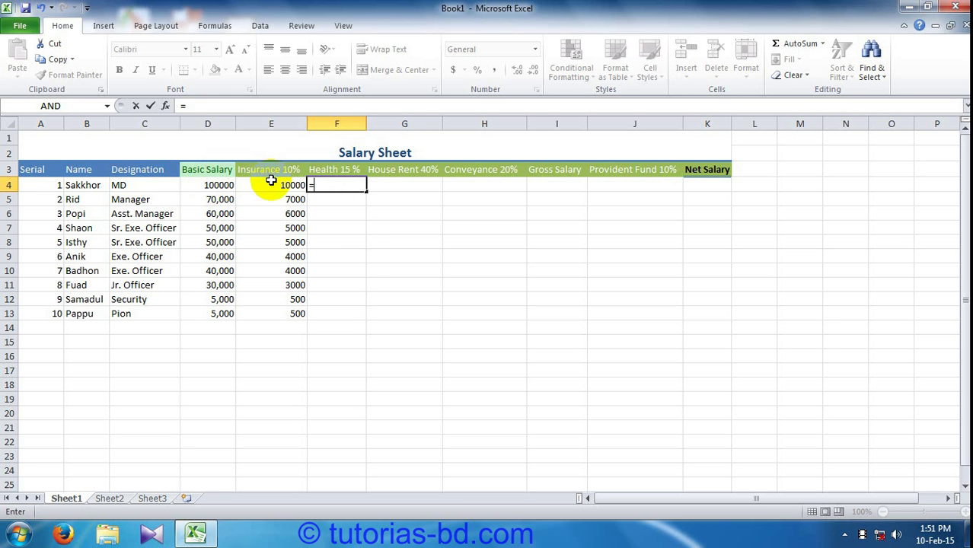
left_click(201, 185)
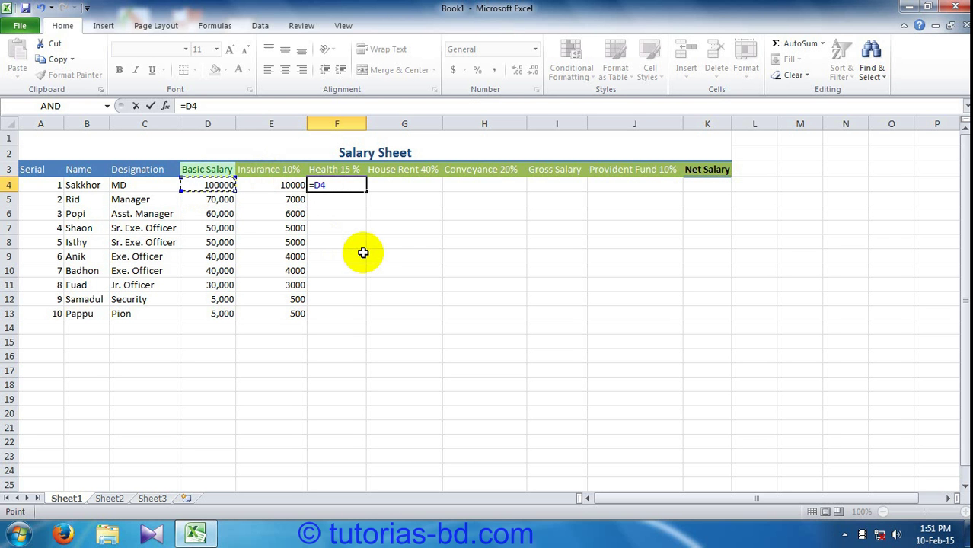
type("*")
key("Return")
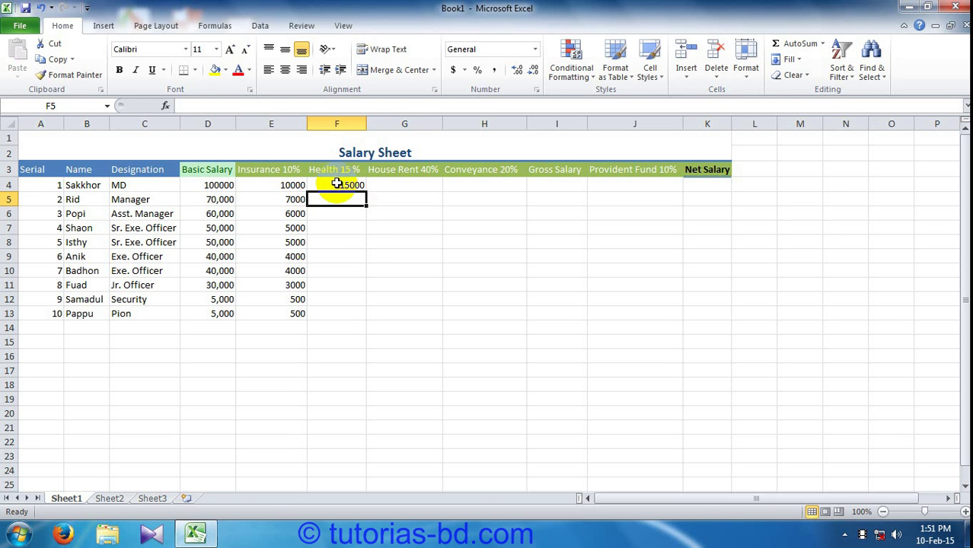
left_click(336, 185)
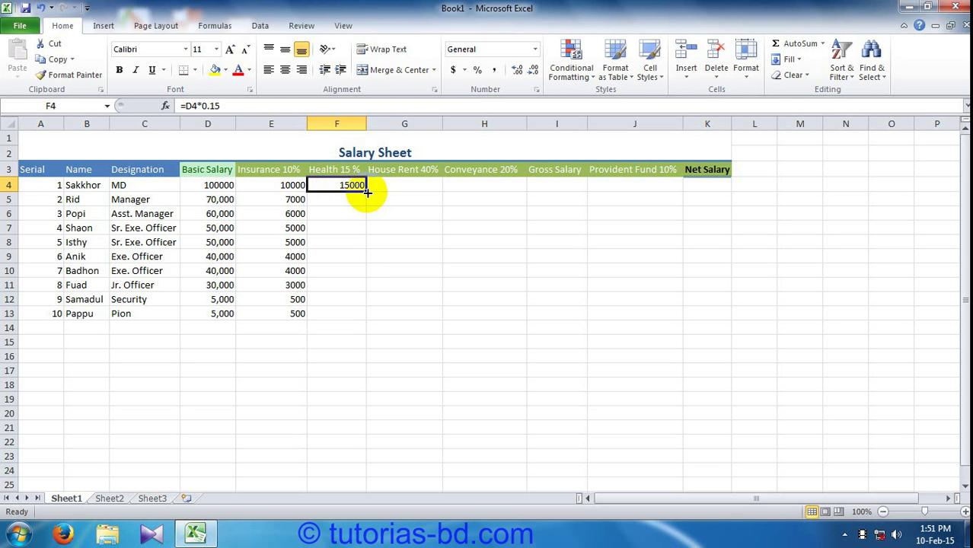
left_click_drag(367, 192, 365, 314)
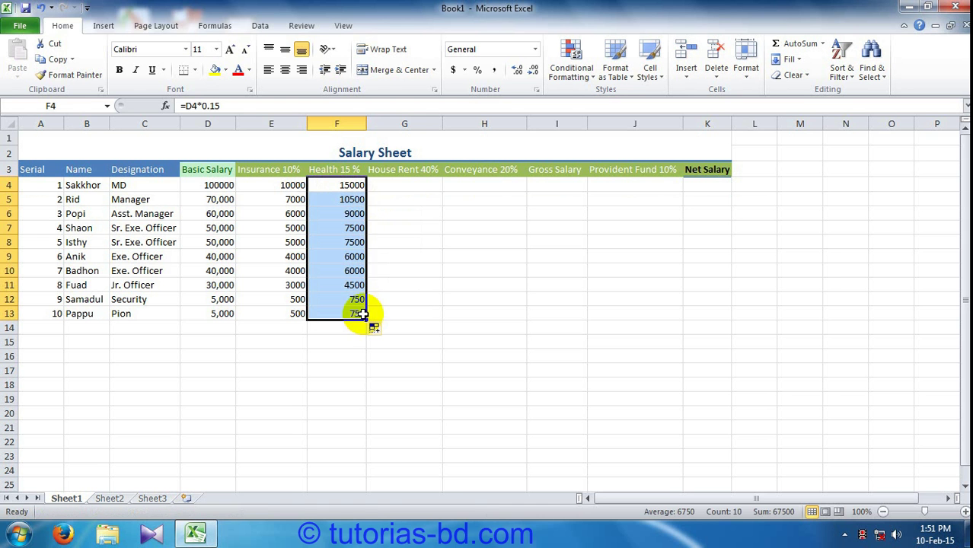
left_click(394, 183)
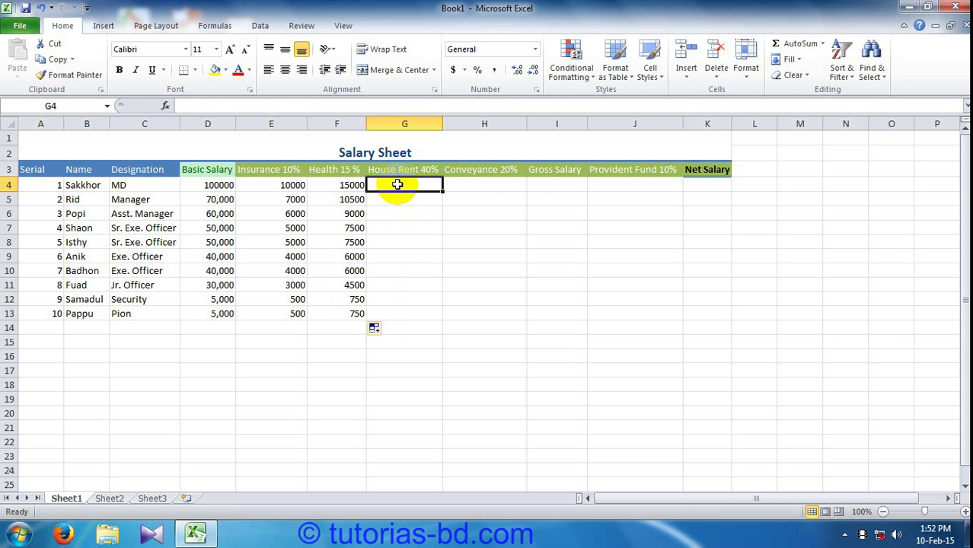
Step: Enter =D4*.4 in G4 and fill it down to G13, giving 40000 down to 2000
type("=")
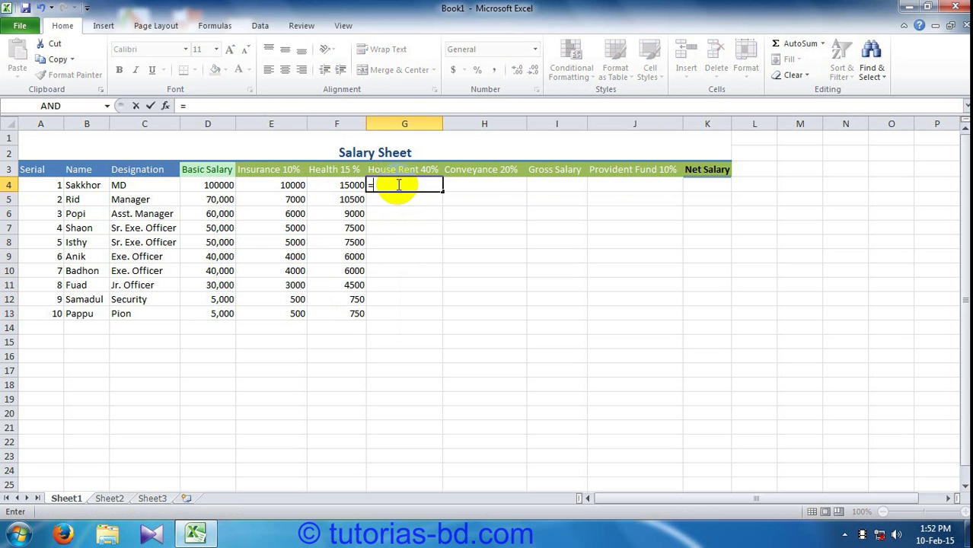
left_click(199, 185)
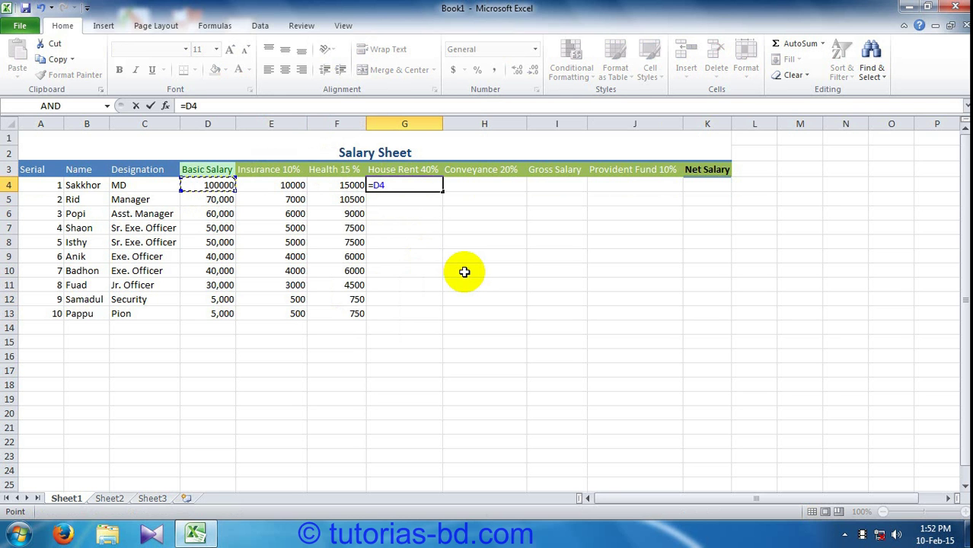
type("*")
key("Return")
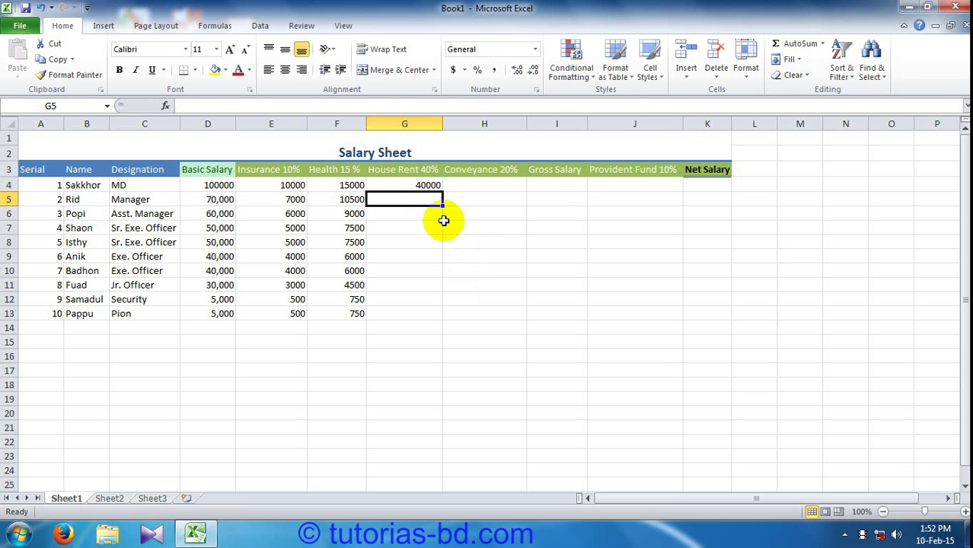
left_click(413, 185)
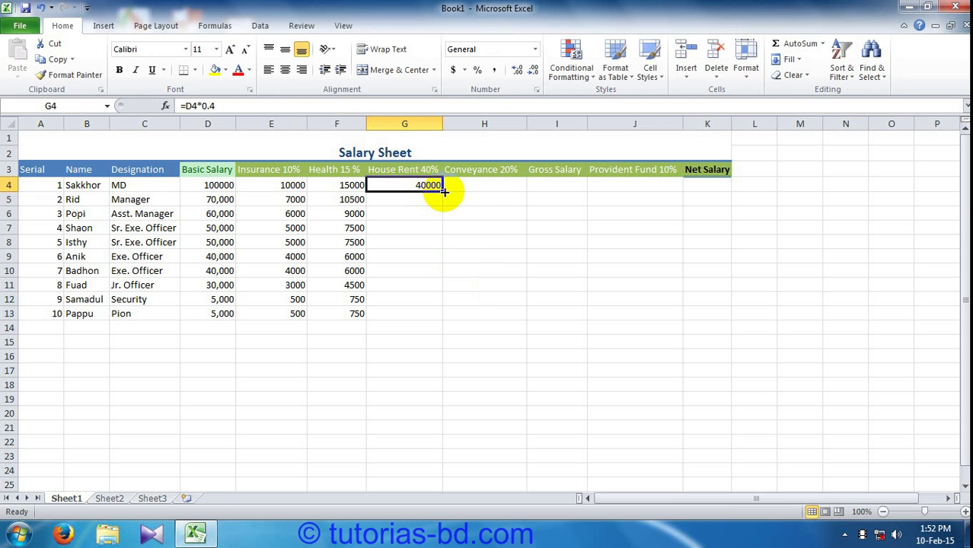
left_click_drag(442, 191, 443, 320)
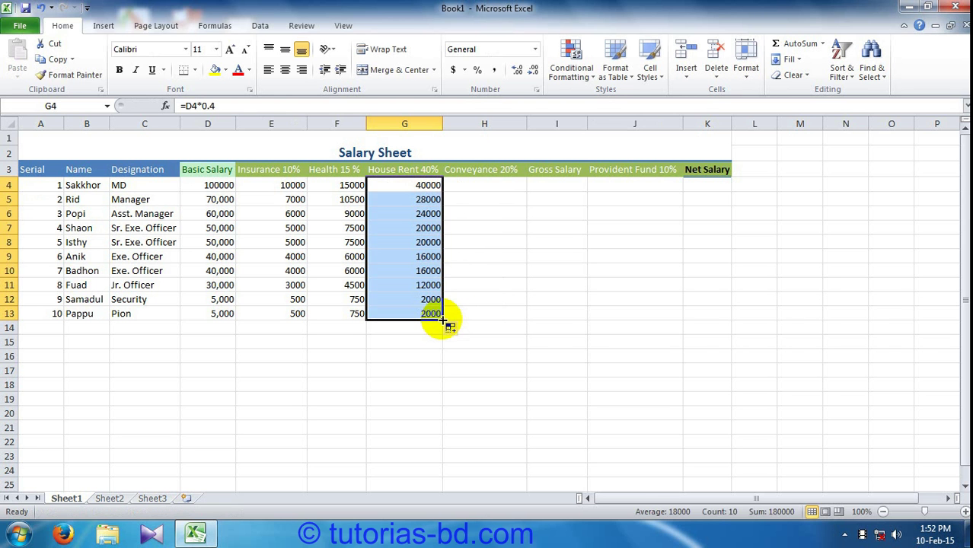
left_click(466, 184)
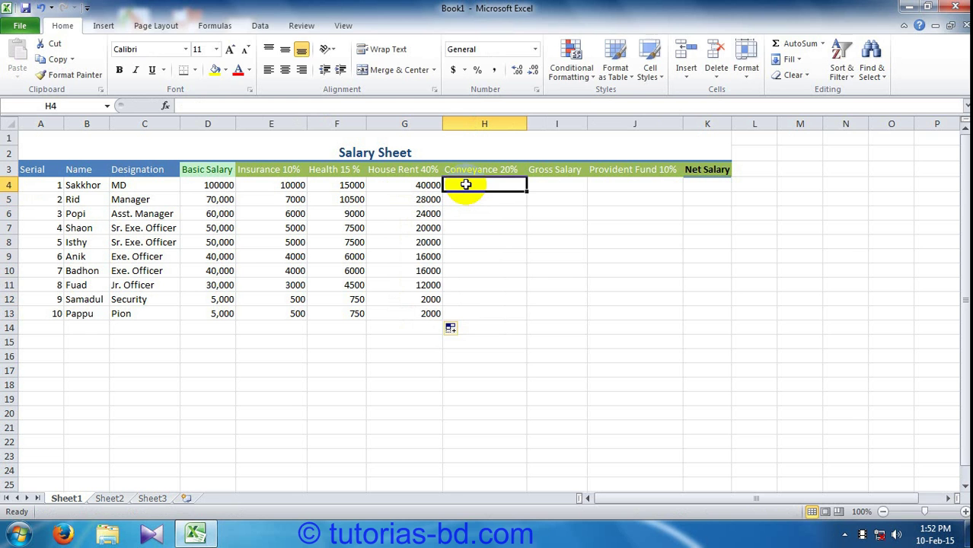
Step: Enter =D4*.20 in H4 and fill it down to H13, giving 20000 down to 1000
type("=")
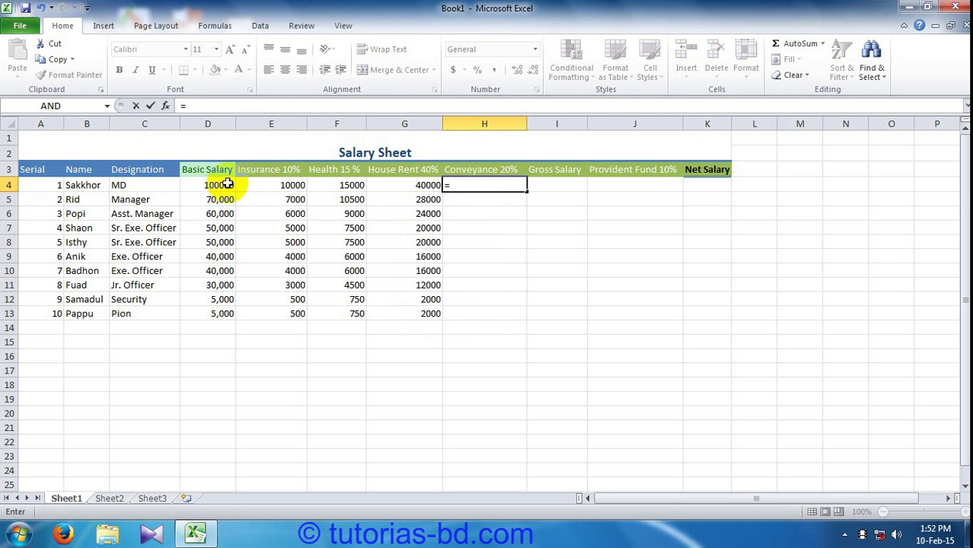
left_click(227, 185)
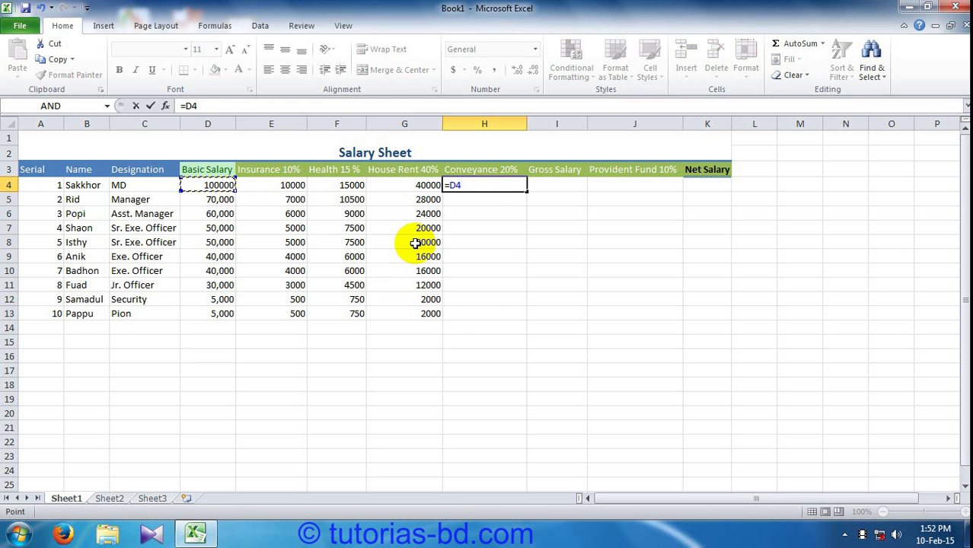
type("*")
key("Return")
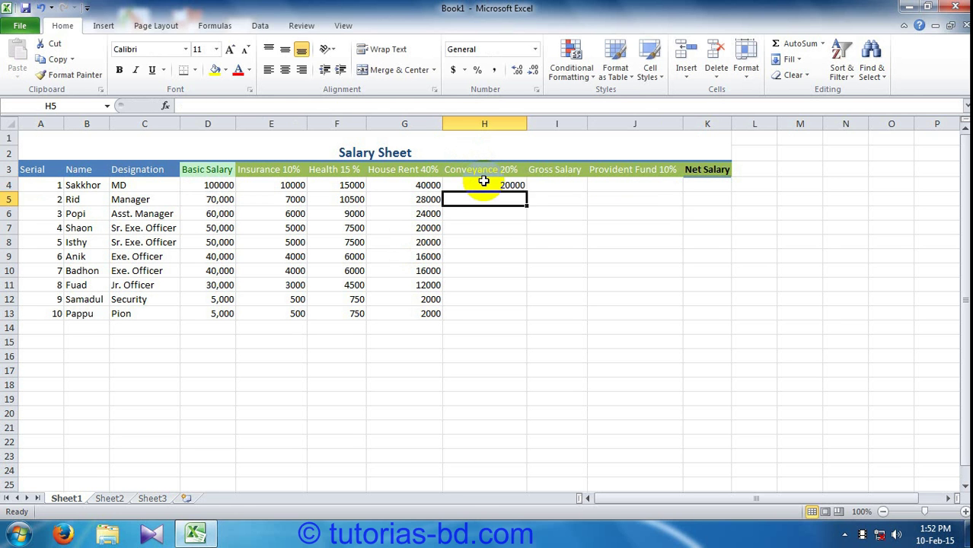
left_click(484, 184)
left_click_drag(526, 192, 517, 316)
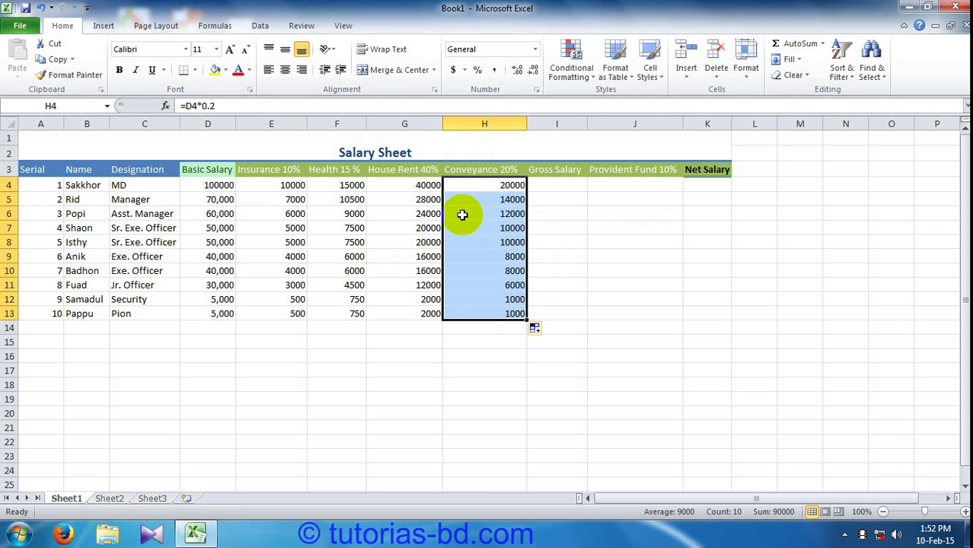
left_click(565, 186)
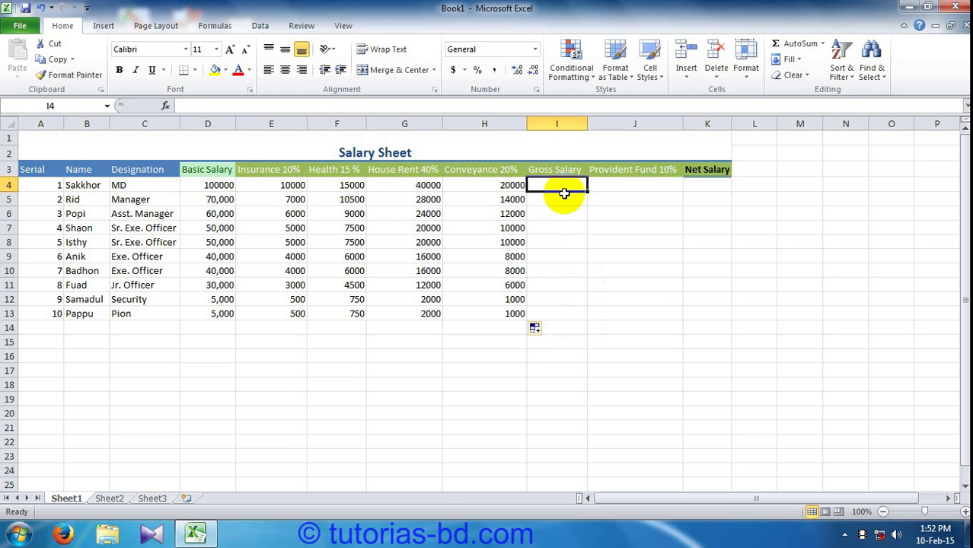
Step: Enter =SUM(D4:H4) in I4 and fill it down to I13, giving 185000 down to 9250
type("=Su")
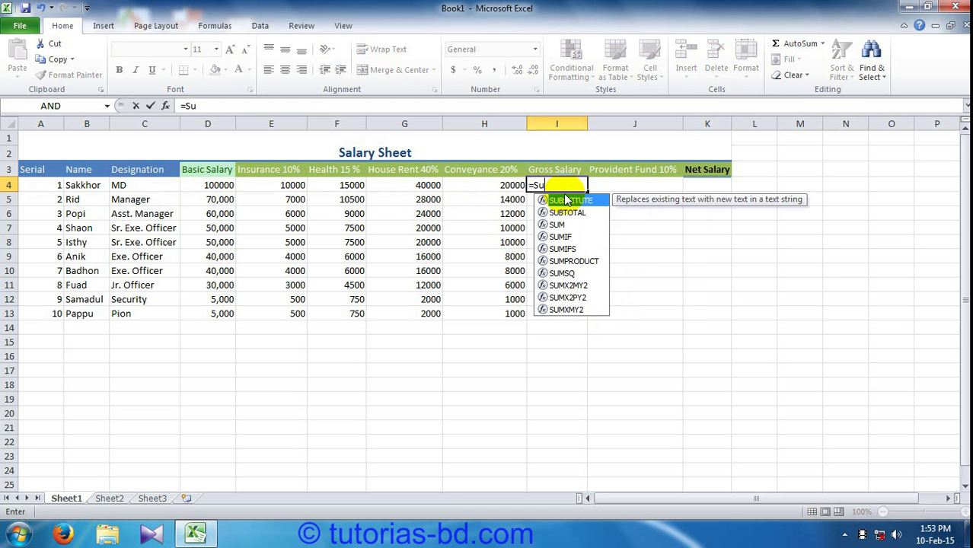
type("m(")
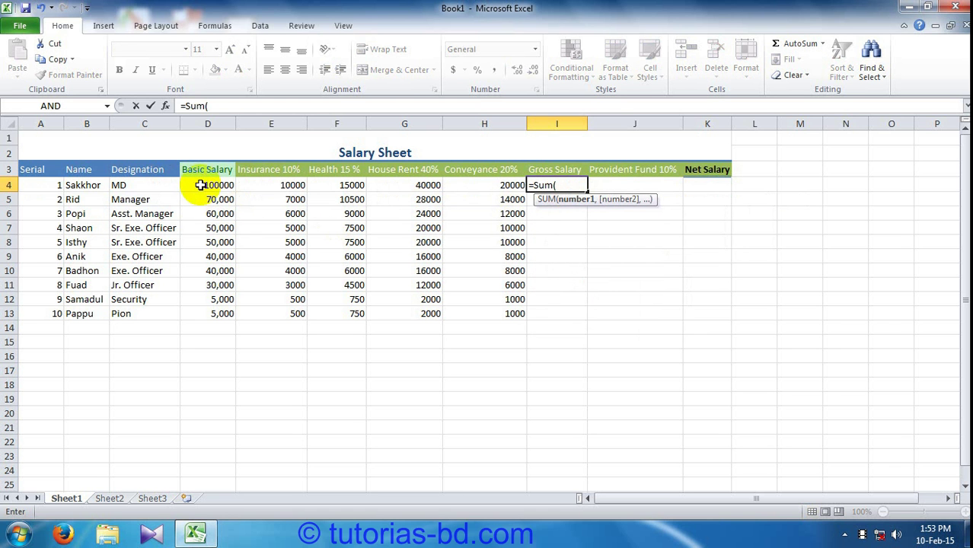
left_click_drag(201, 185, 481, 185)
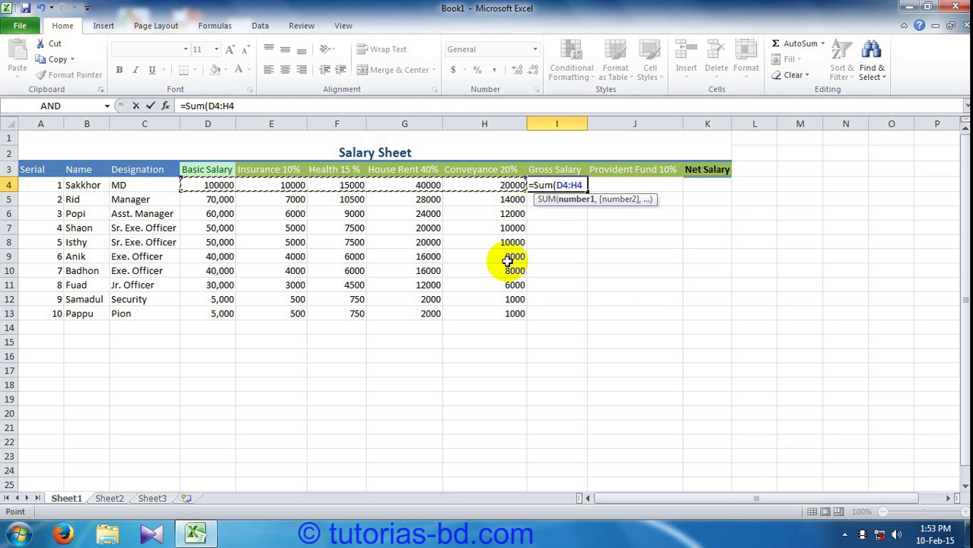
type(")")
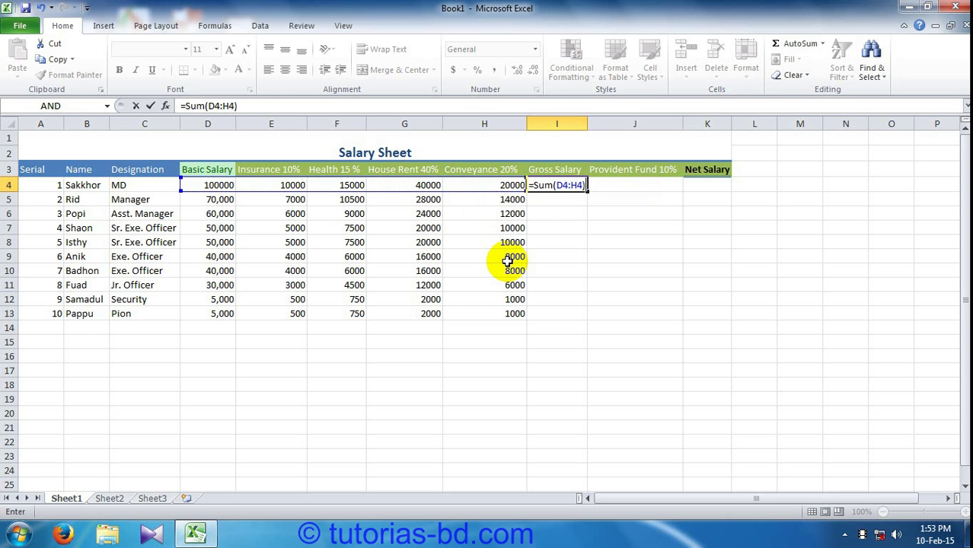
key("Return")
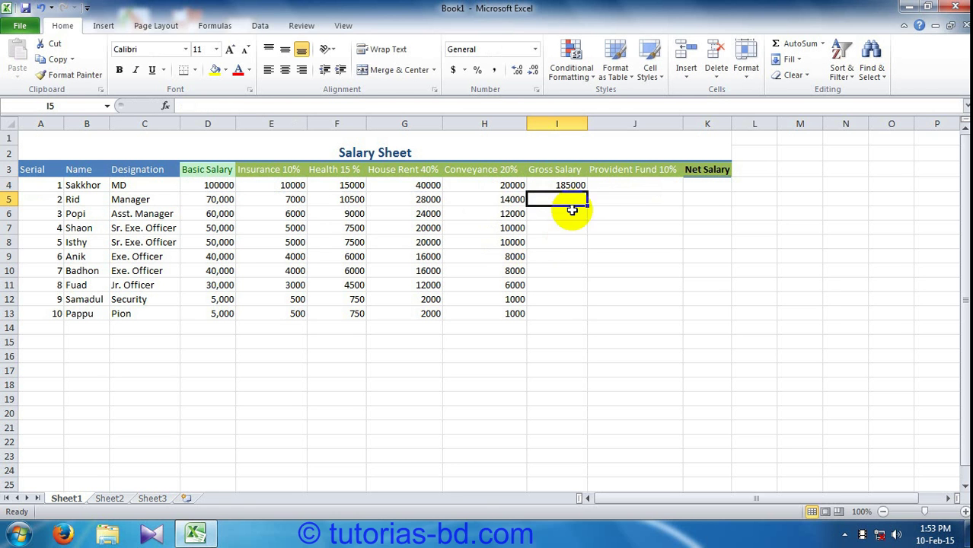
left_click(564, 185)
left_click_drag(587, 191, 582, 315)
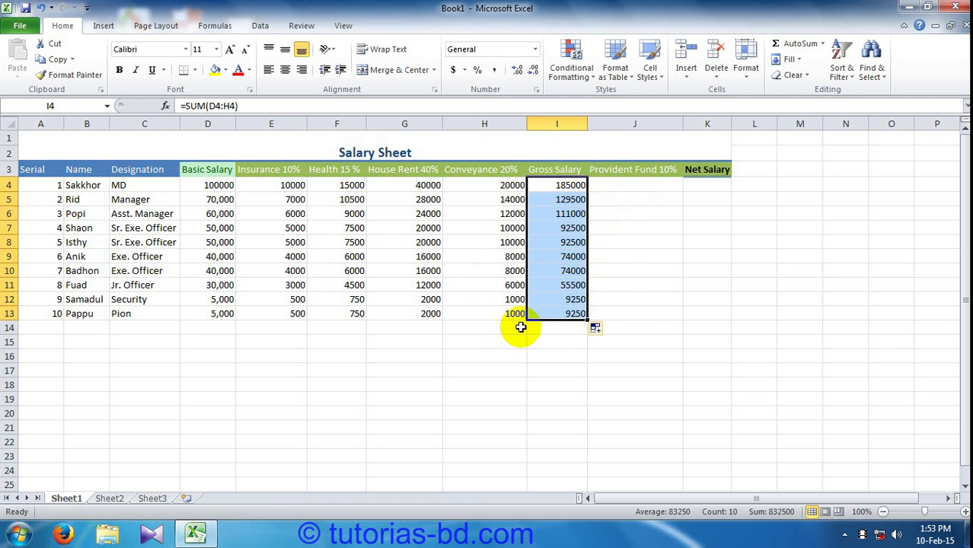
left_click(618, 185)
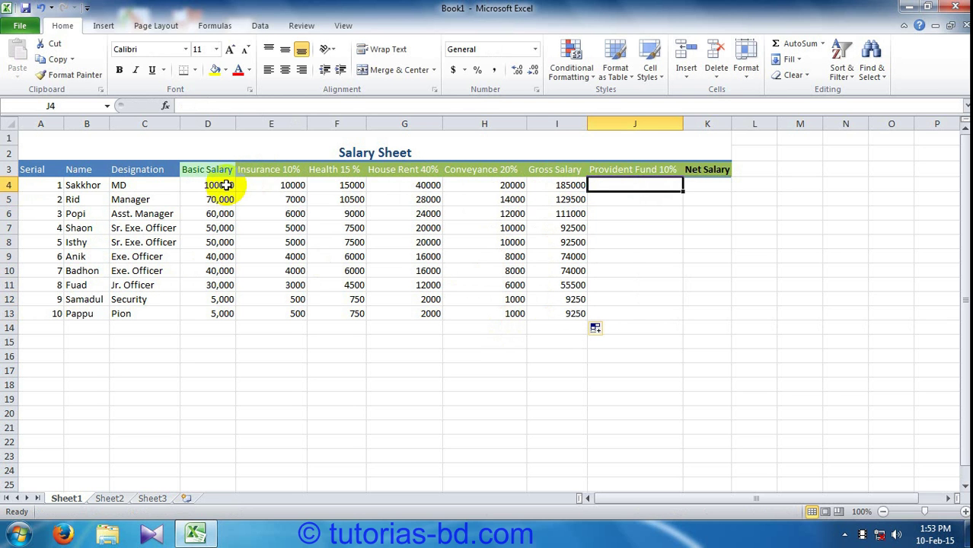
Step: Enter =D4*.1 in J4 and fill it down to J13, giving 10000 down to 500
type("=")
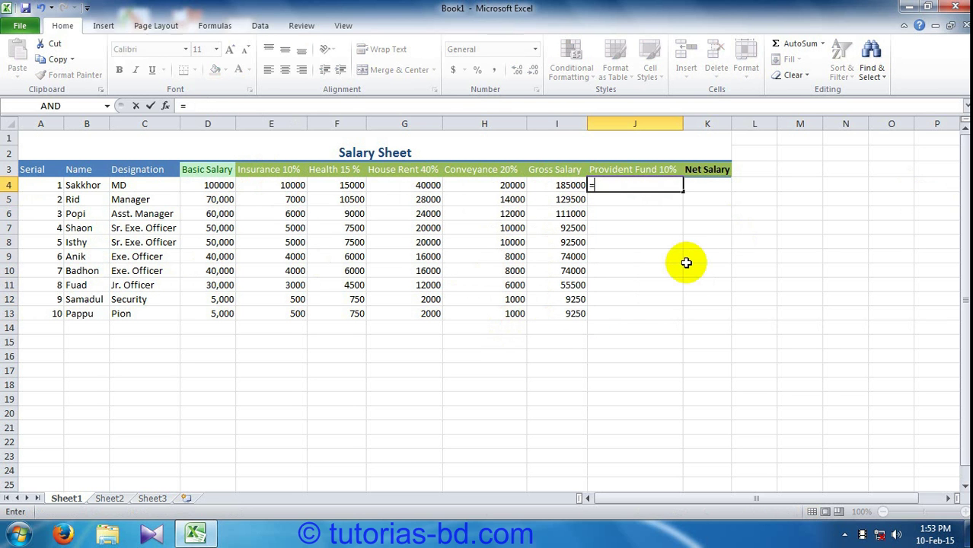
left_click(212, 188)
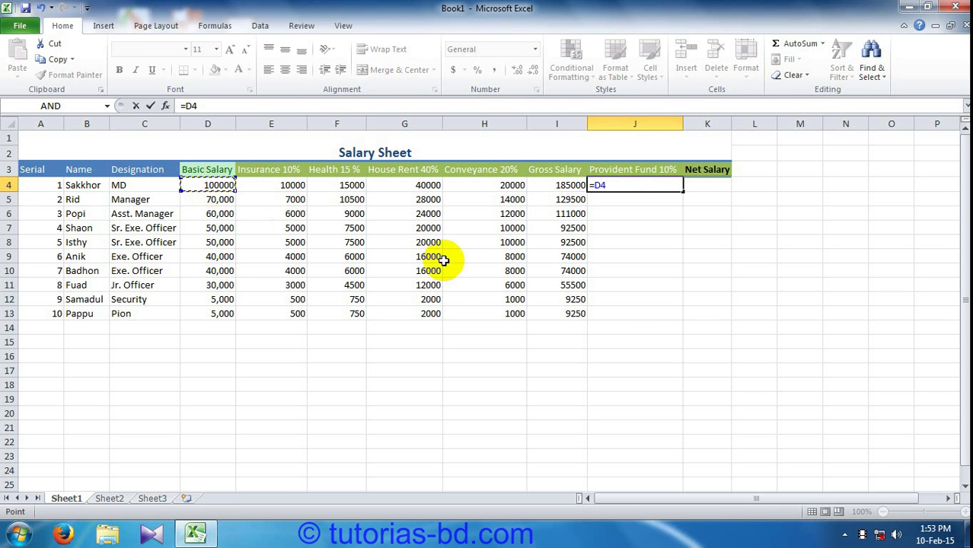
type("*")
key("Return")
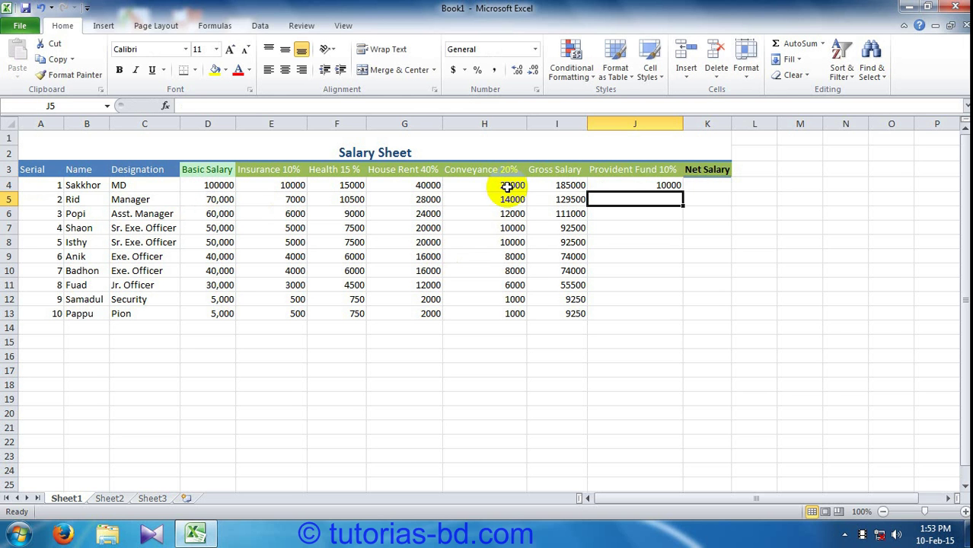
left_click(627, 184)
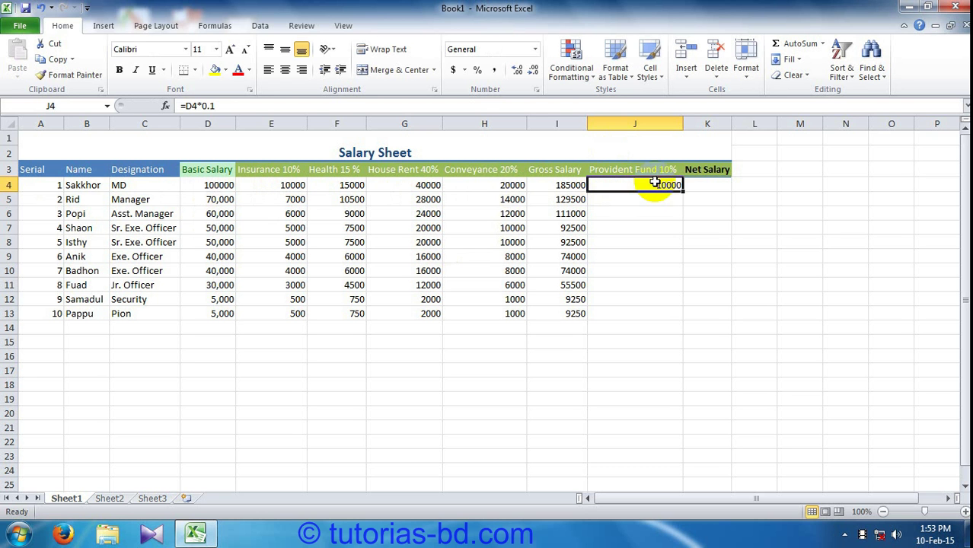
left_click_drag(682, 194, 680, 322)
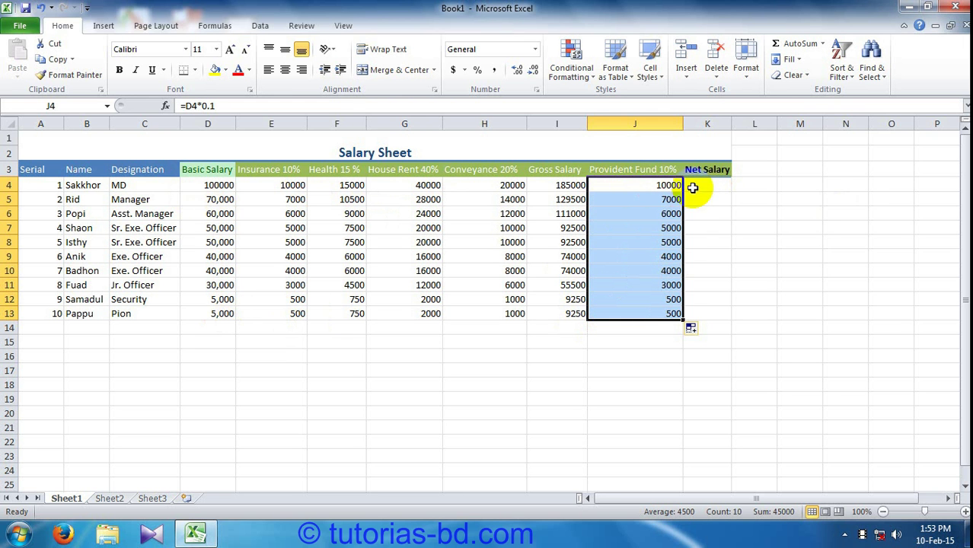
left_click(695, 186)
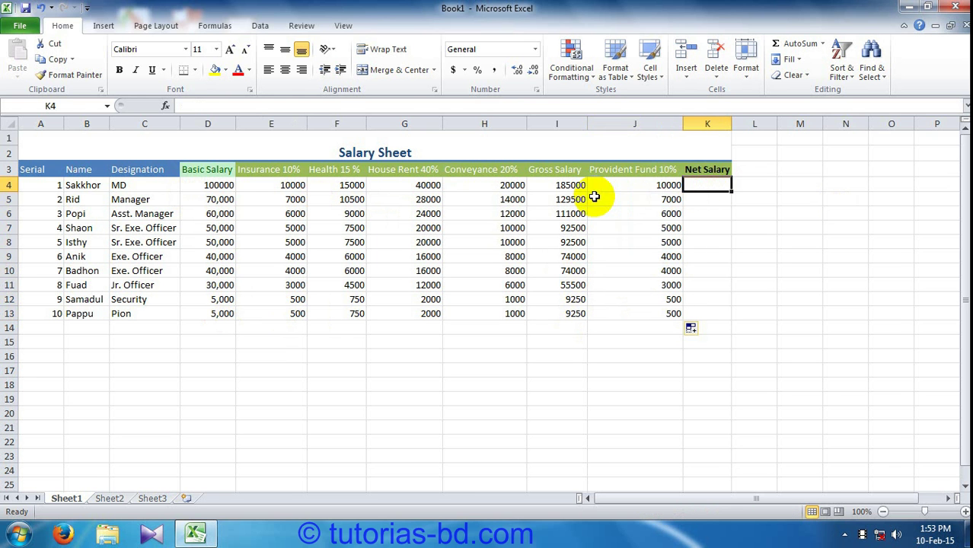
Step: Enter =I4-J4 in K4 and fill it down to K13, giving 175000 down to 8750
left_click(699, 201)
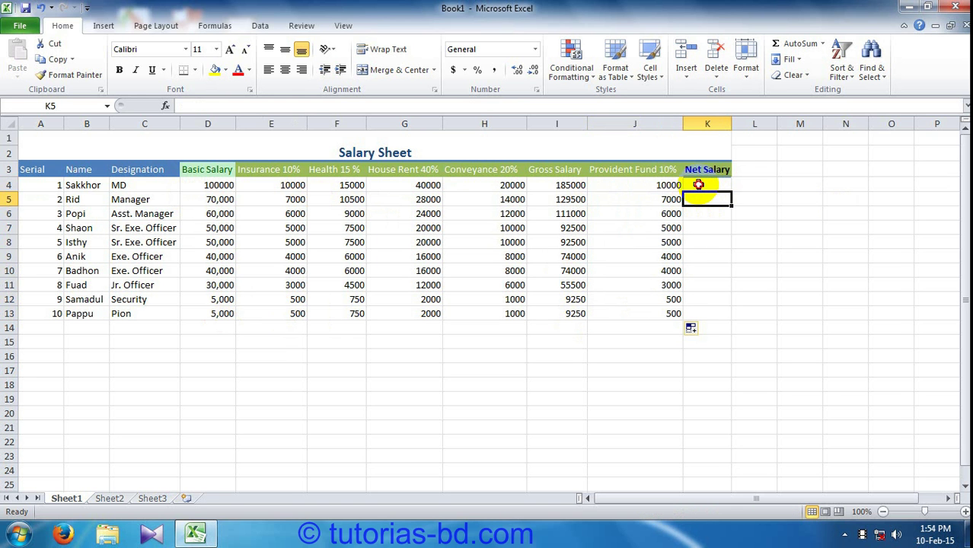
left_click(700, 185)
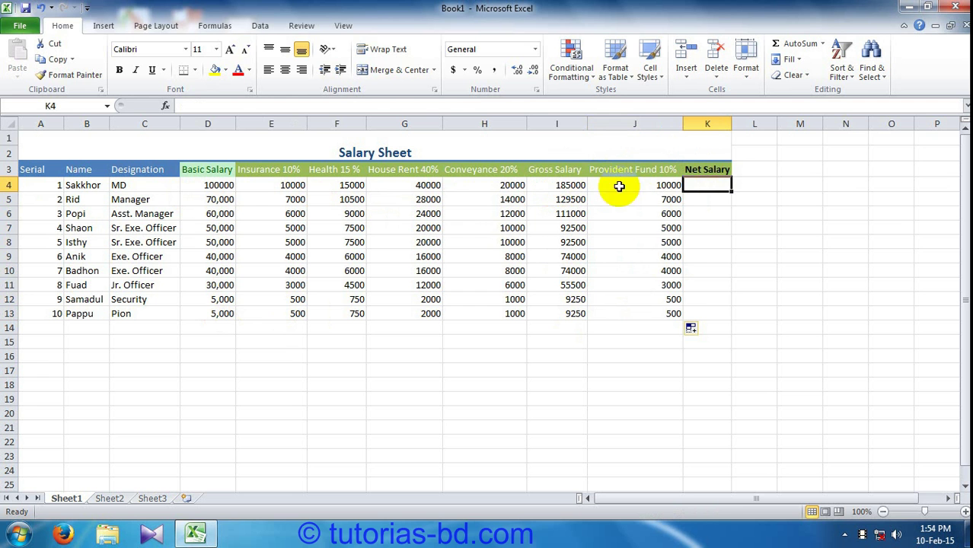
type("=")
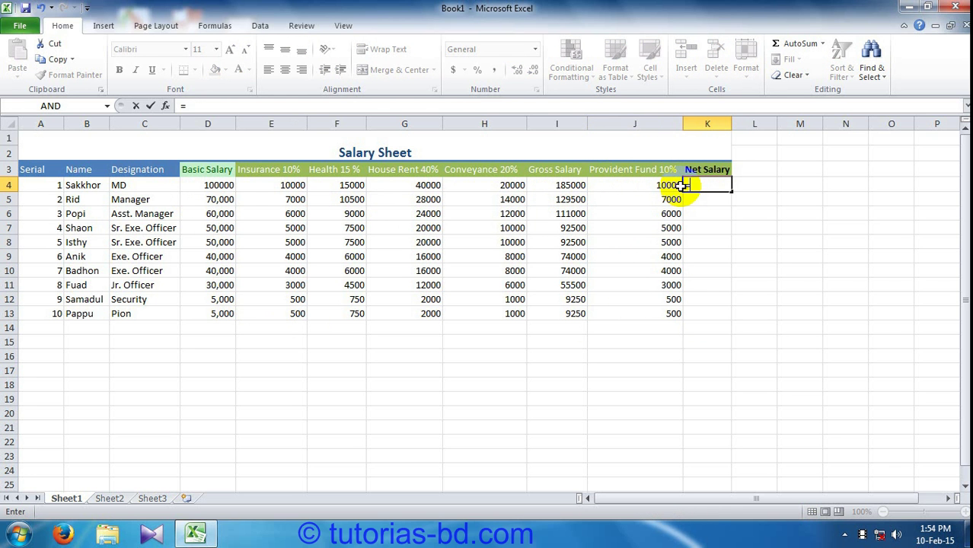
left_click(572, 185)
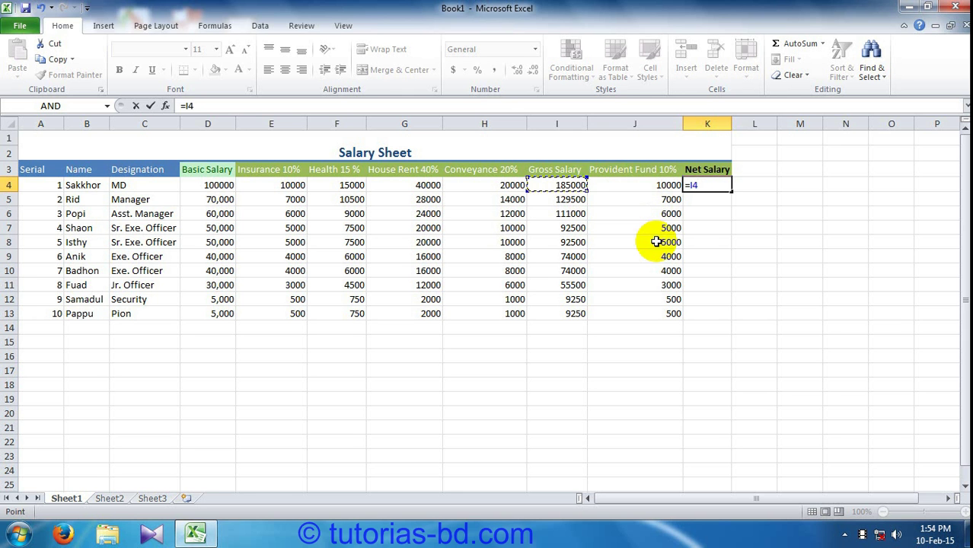
type("-")
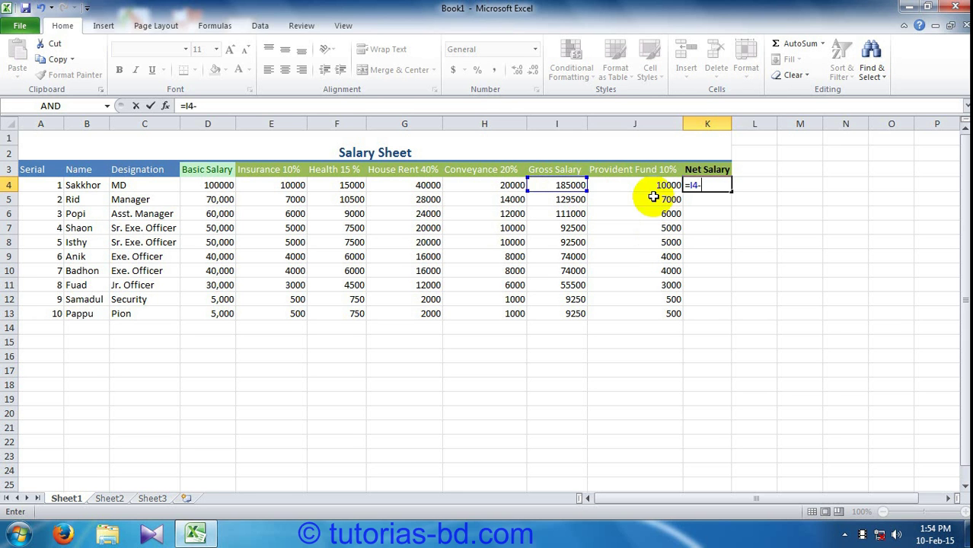
left_click(646, 188)
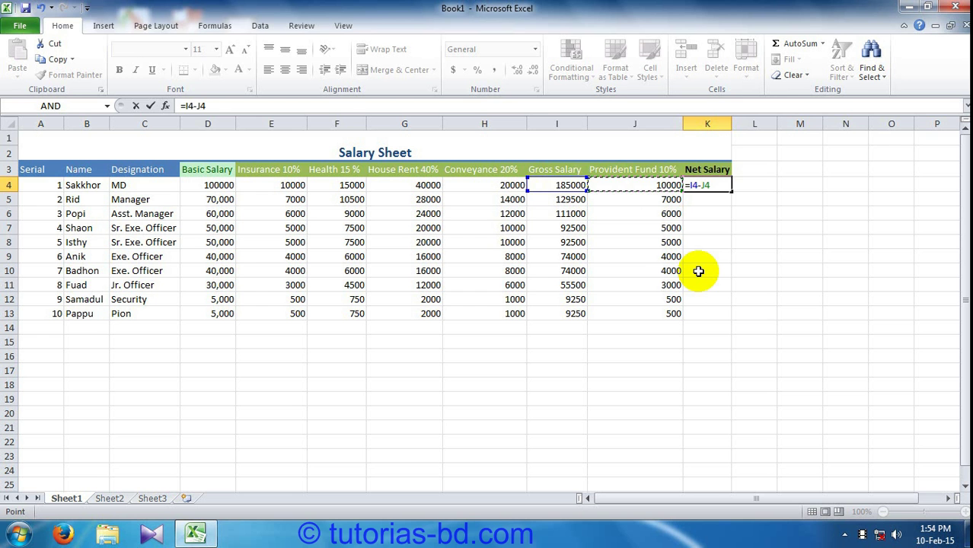
key("Return")
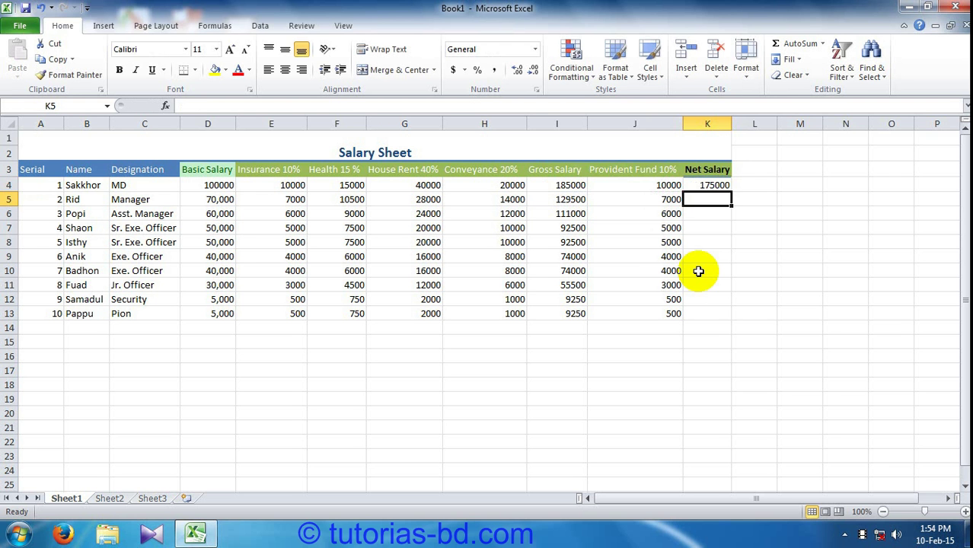
left_click(712, 185)
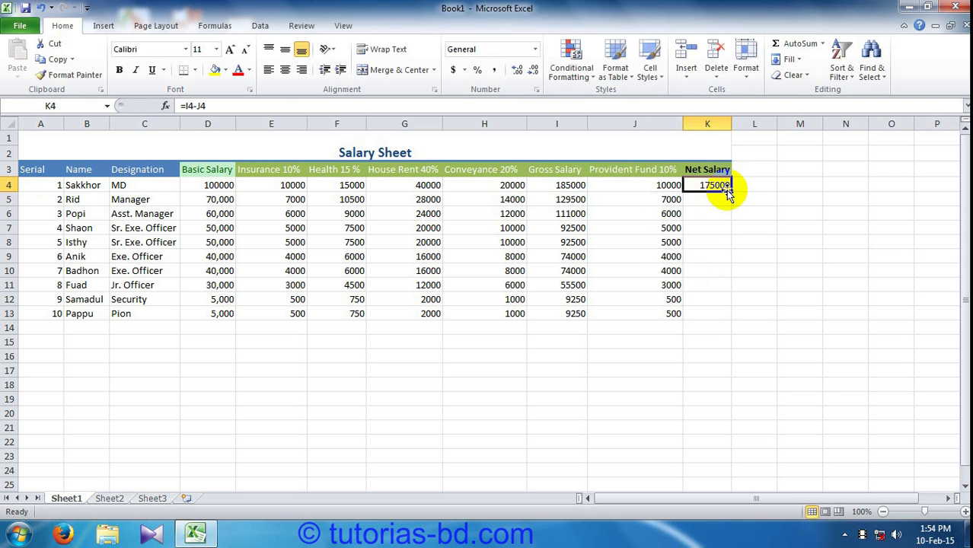
left_click_drag(731, 192, 730, 316)
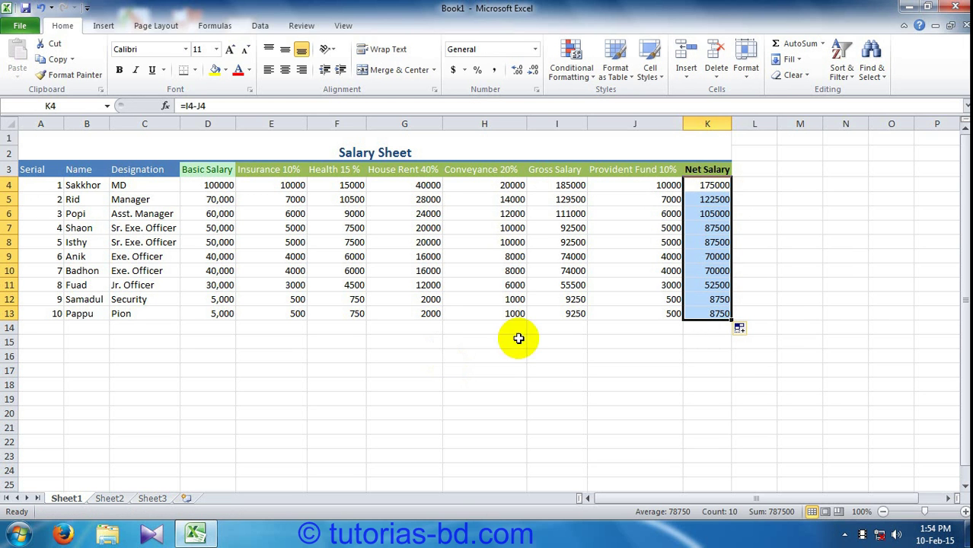
left_click(821, 223)
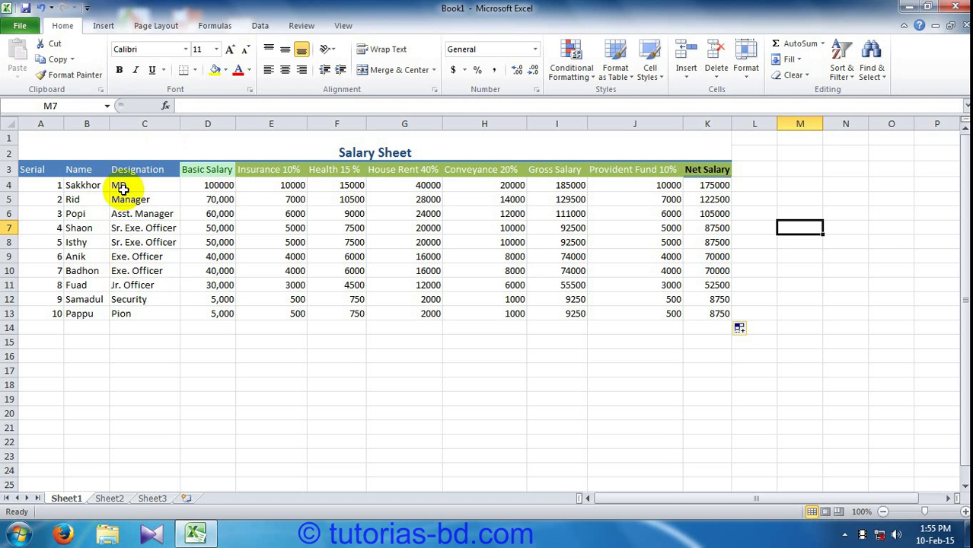
Step: On the Data ribbon, select the Designation and Basic Salary cells C3:D13
left_click(257, 29)
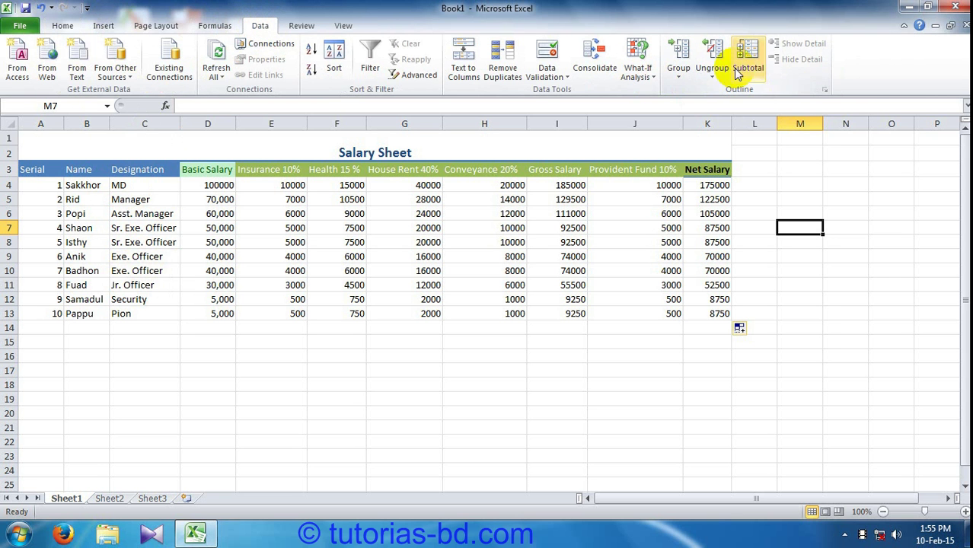
mouse_move(131, 169)
left_mouse_down()
mouse_move(196, 252)
mouse_move(216, 313)
left_mouse_up()
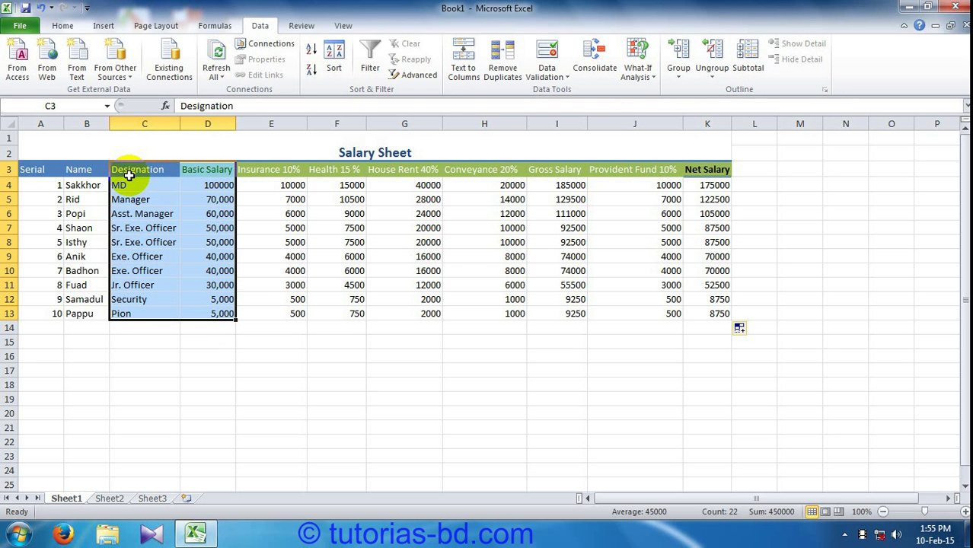
left_click(134, 348)
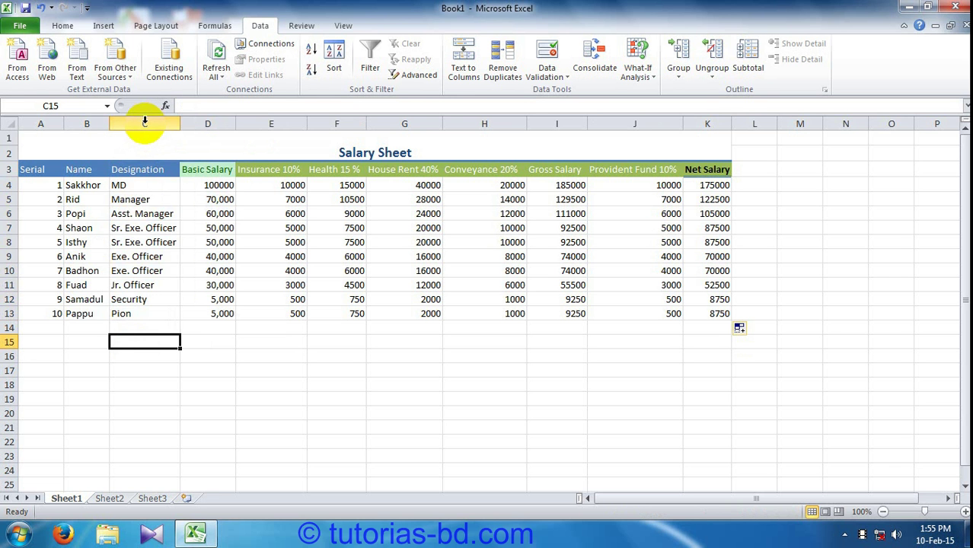
left_click(144, 122)
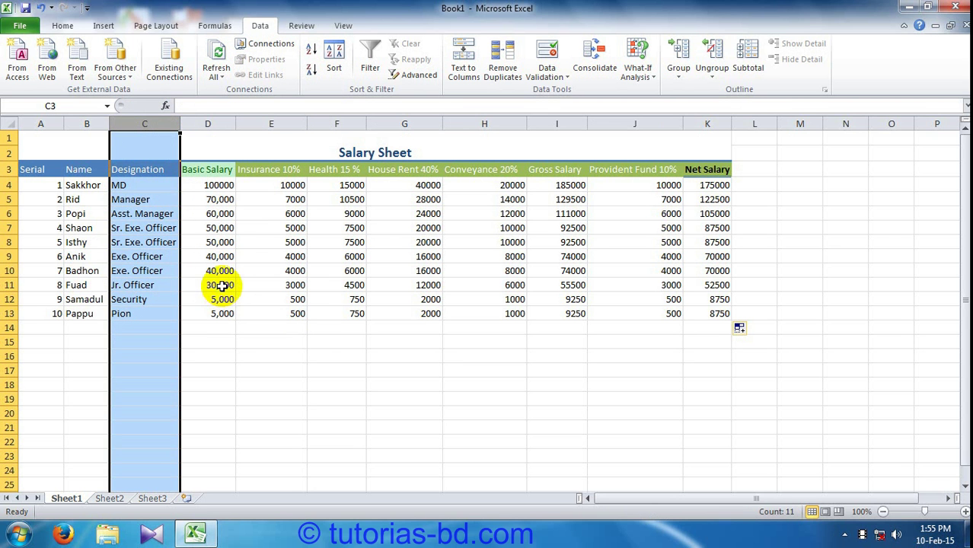
left_click(207, 171)
left_click_drag(137, 176, 203, 311)
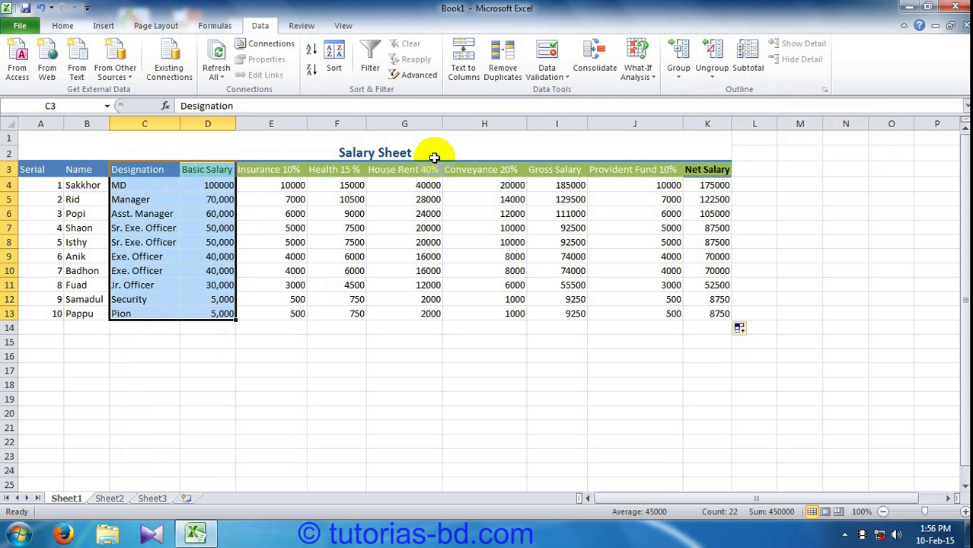
Step: Add Sum subtotals of Basic Salary at each change in Designation, with a 450,000 Grand Total
left_click(747, 59)
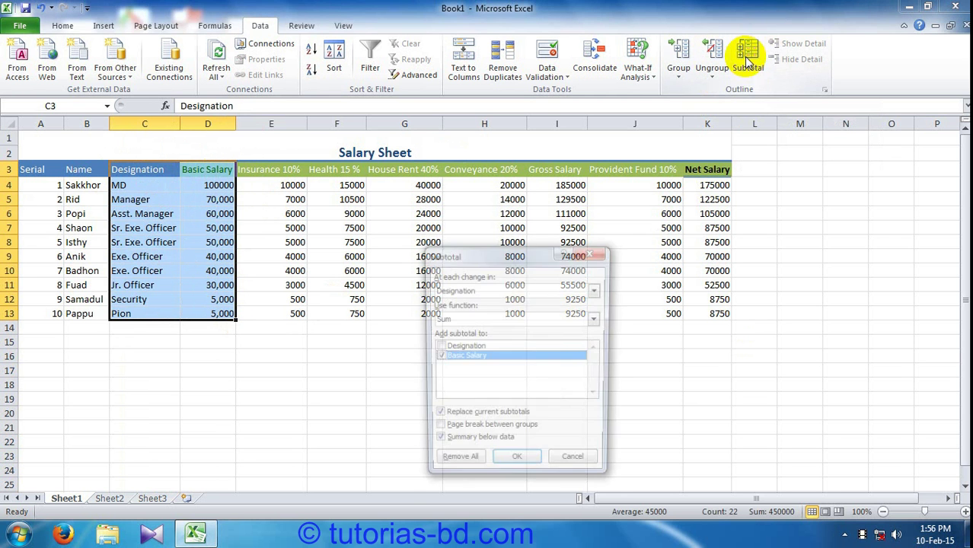
left_click_drag(531, 259, 529, 164)
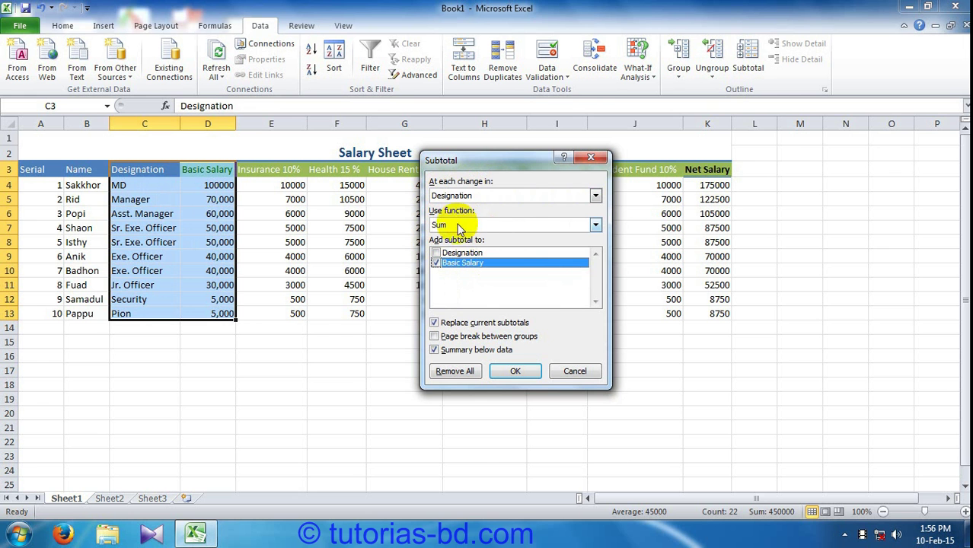
left_click(457, 226)
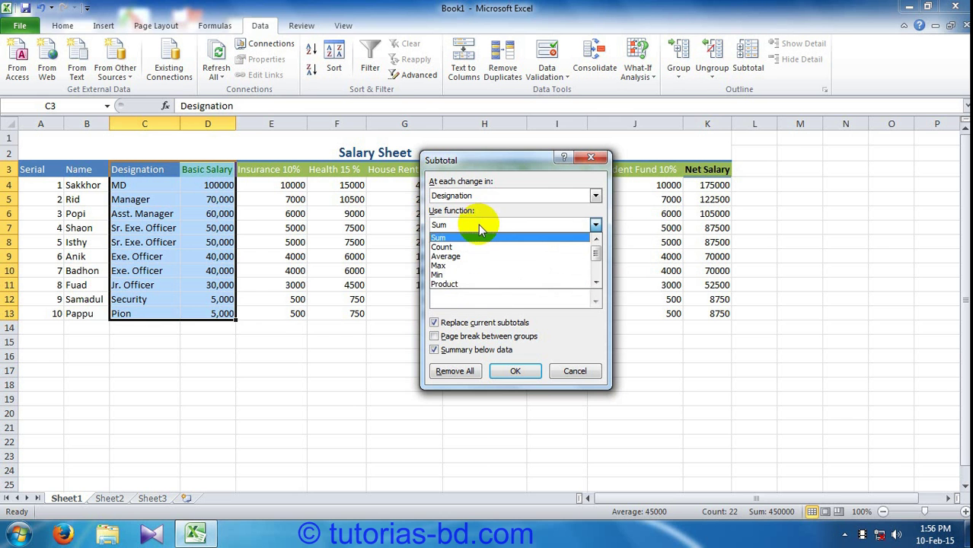
left_click(478, 225)
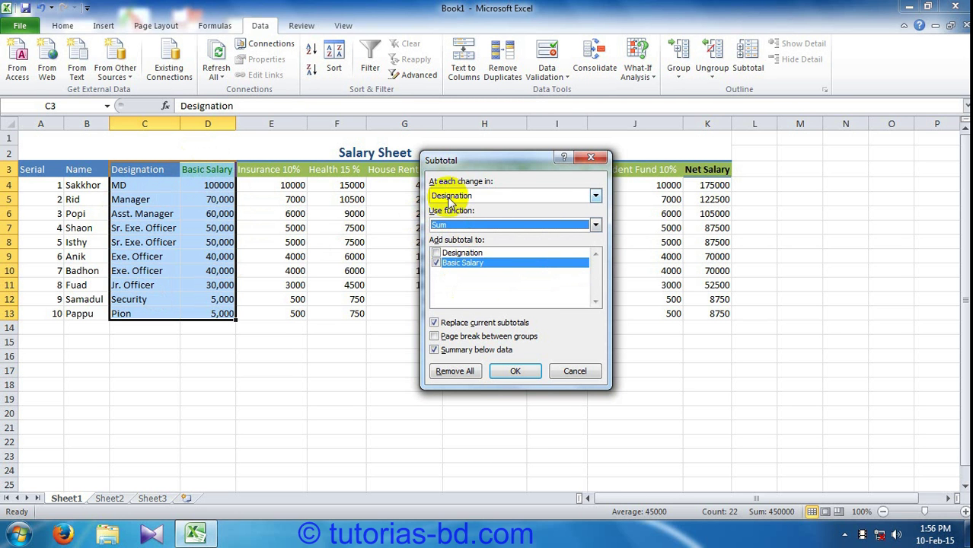
left_click(517, 373)
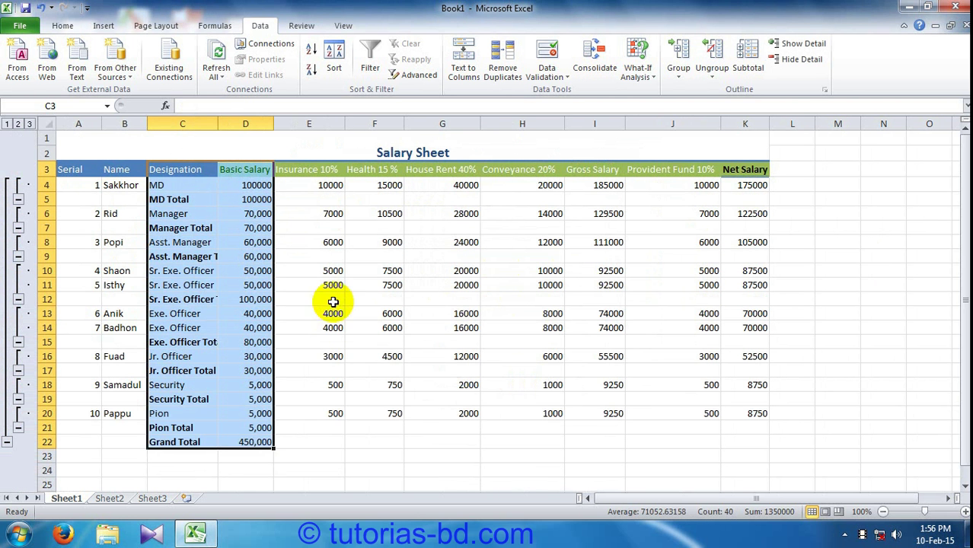
left_click_drag(966, 217, 967, 234)
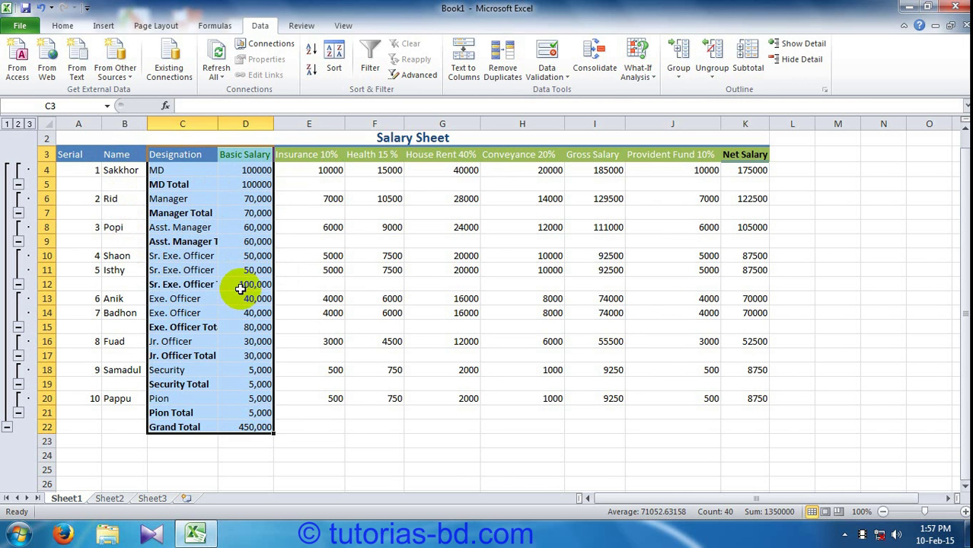
Step: Collapse each designation group from MD to Security, then the whole outline to the Grand Total
left_click(18, 184)
left_click(18, 199)
left_click(18, 213)
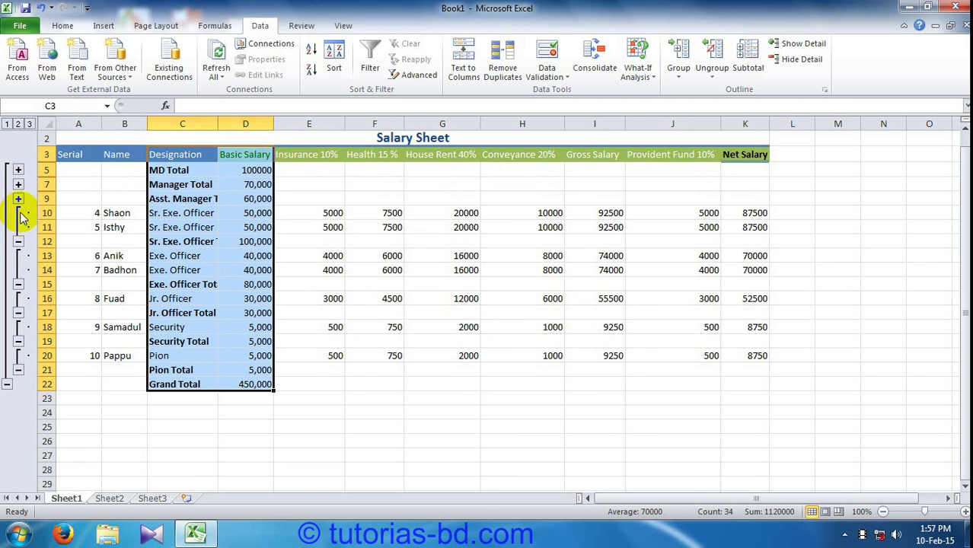
left_click(18, 241)
left_click(18, 256)
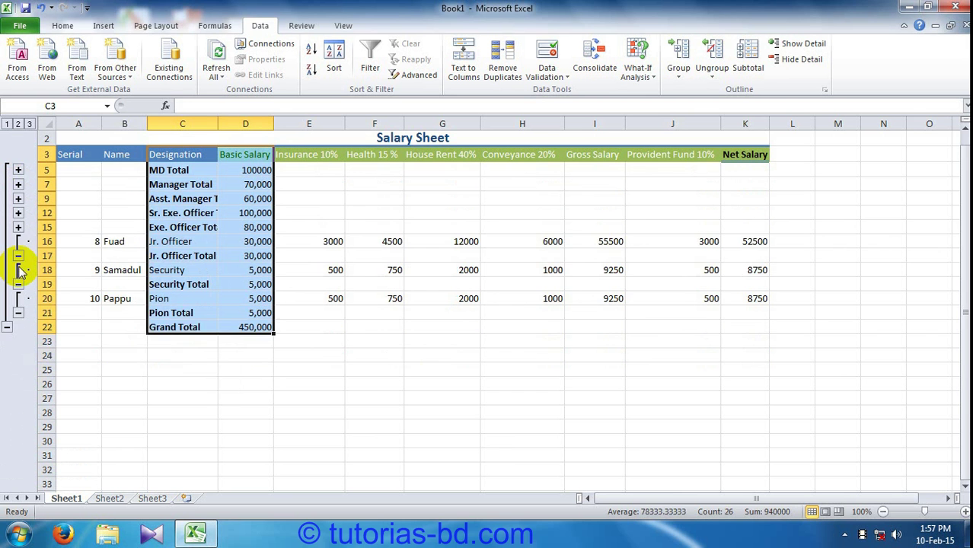
left_click(19, 255)
left_click(19, 270)
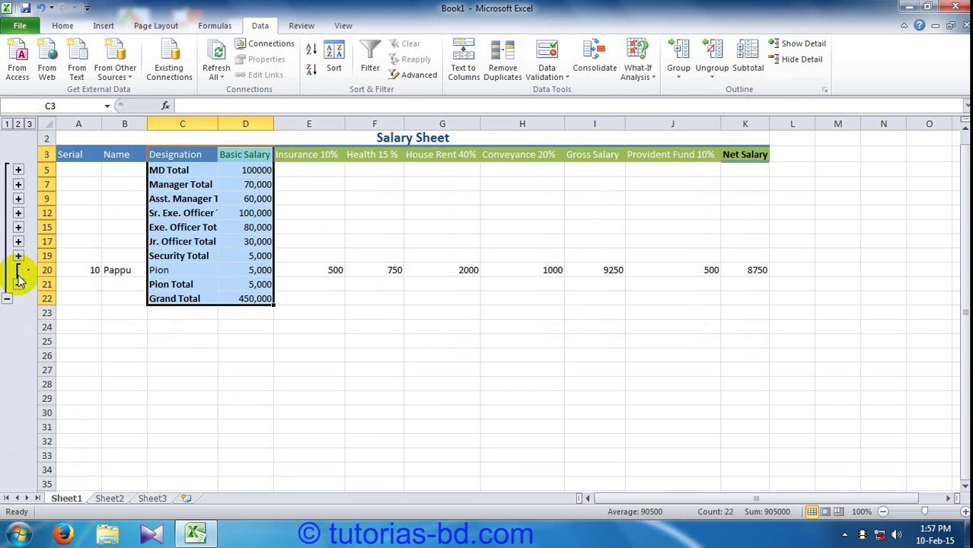
left_click(7, 298)
Step: Expand the outline at the Grand Total row 22 to show each designation's Basic Salary total
left_click(151, 236)
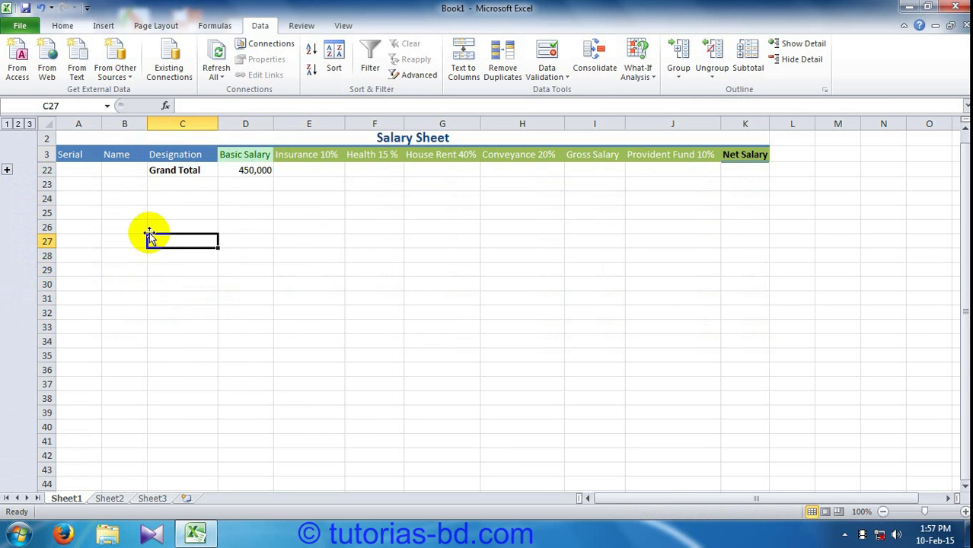
left_click(168, 170)
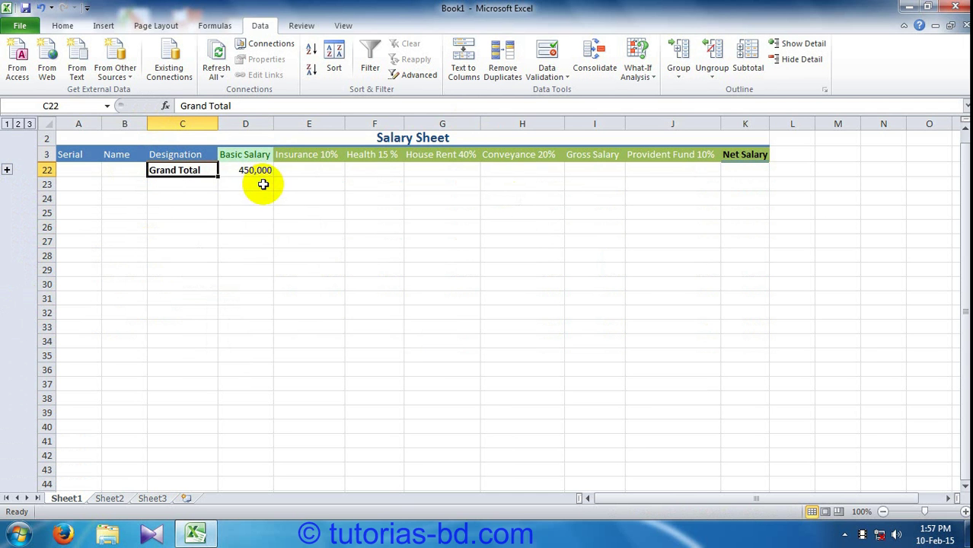
left_click(6, 169)
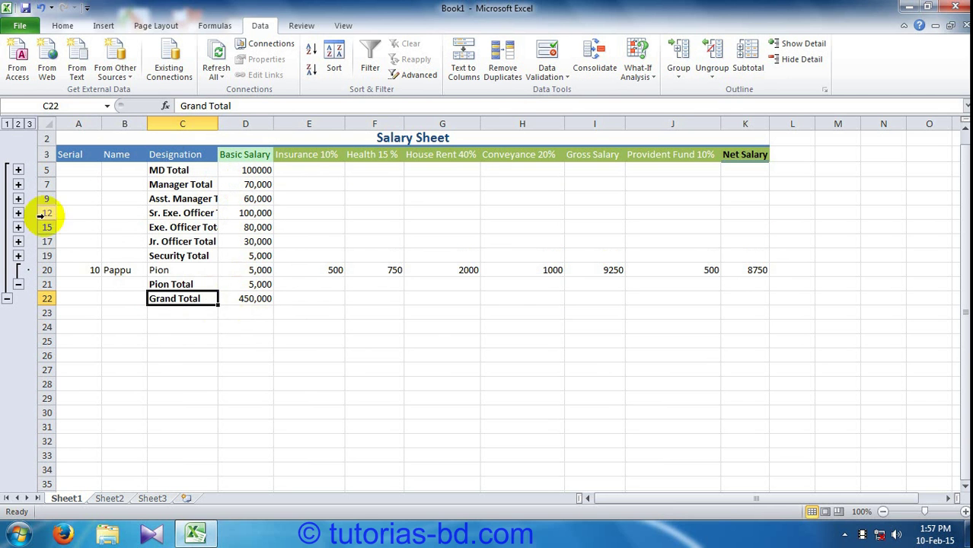
Step: Expand the MD, Manager and Asst. Manager designation groups to show their employees
left_click(18, 172)
left_click(18, 186)
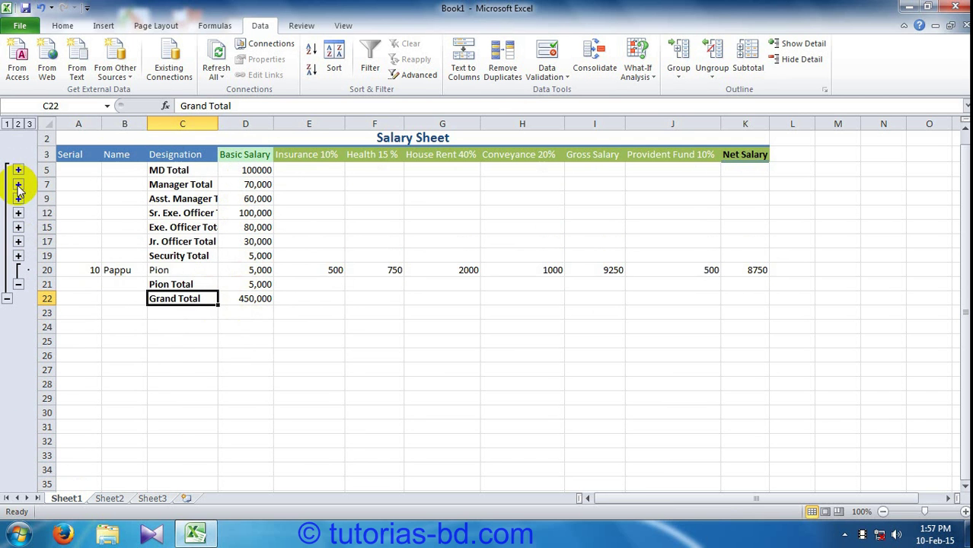
left_click(18, 171)
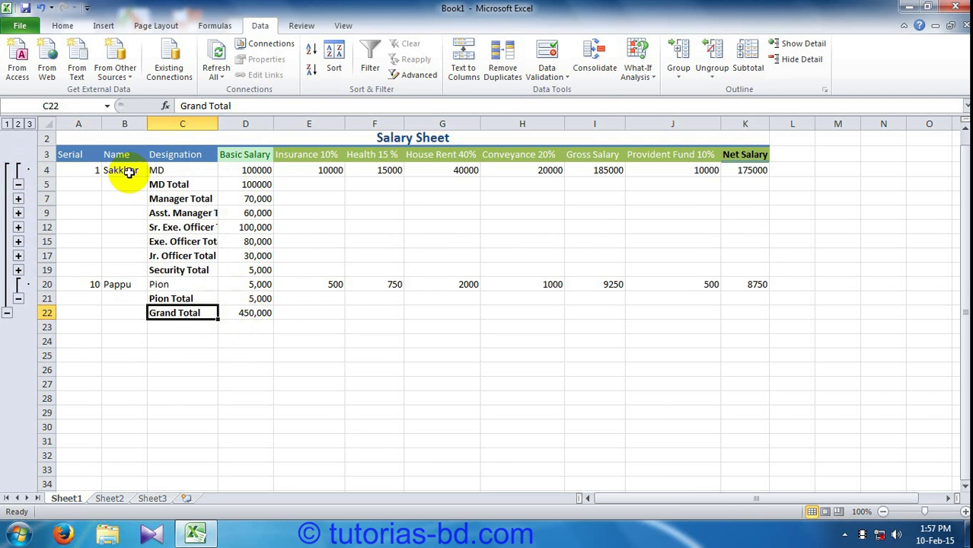
left_click(18, 200)
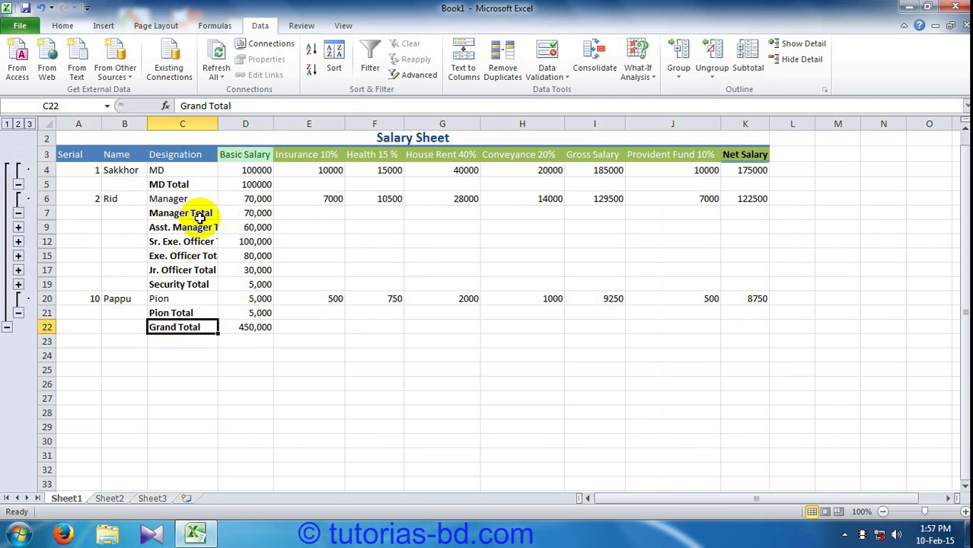
left_click(19, 229)
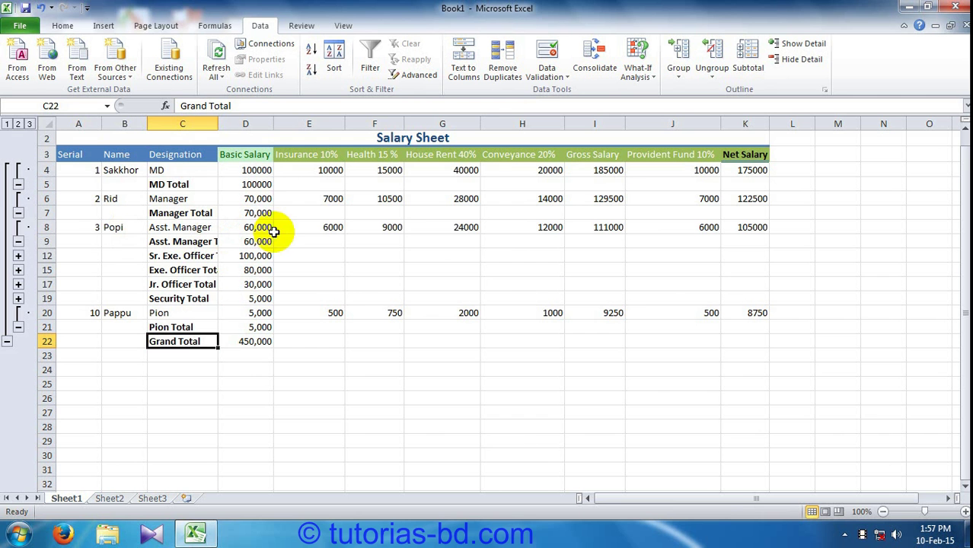
Step: Expand the Sr. Exe. Officer, Exe. Officer, Jr. Officer and Security groups
left_click(18, 255)
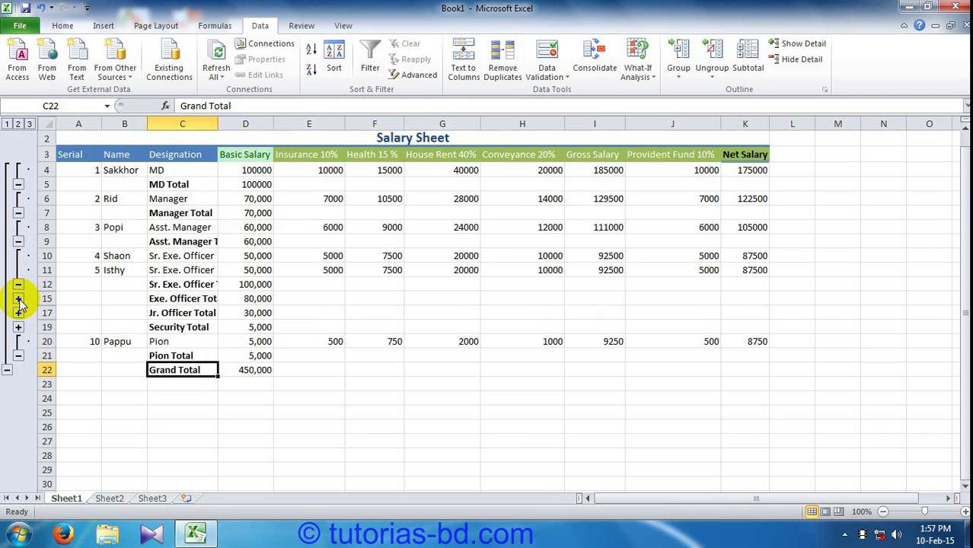
left_click(18, 298)
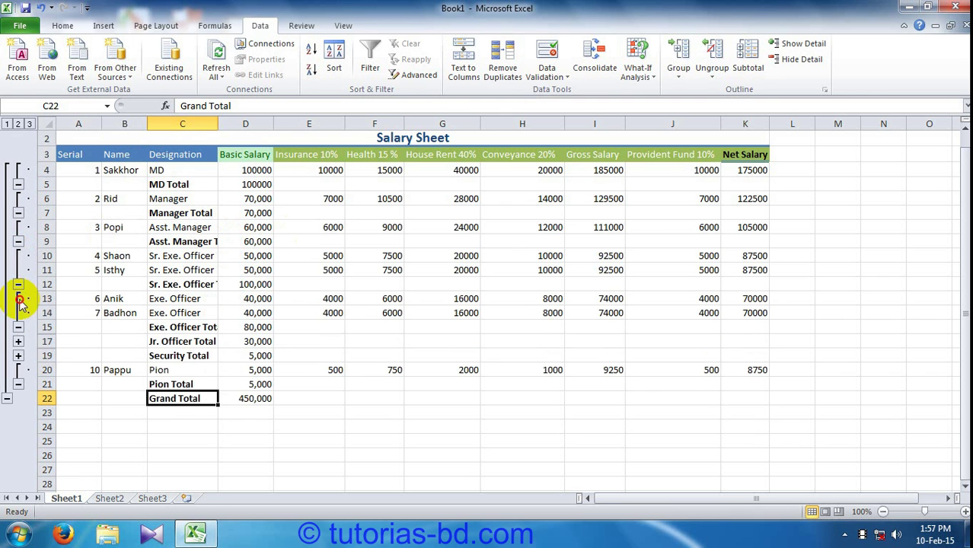
left_click(18, 341)
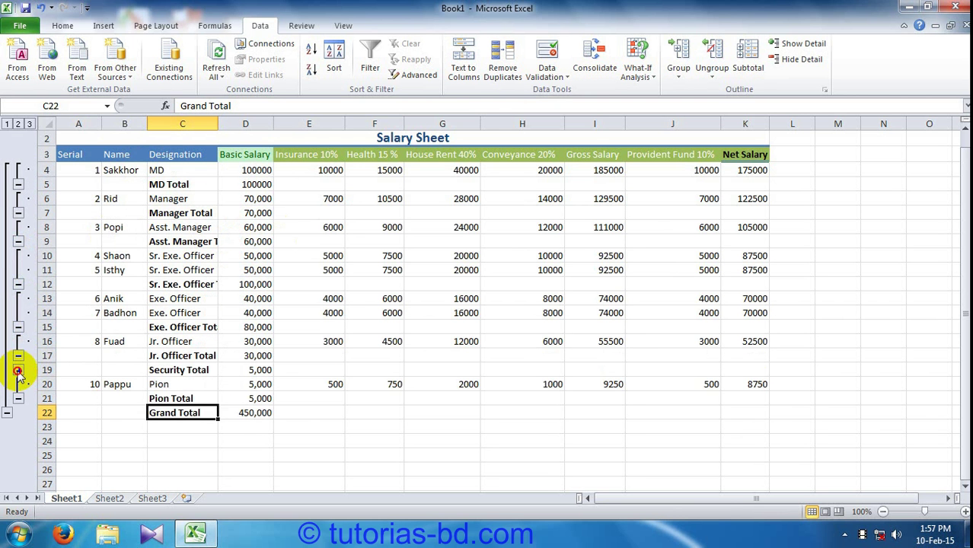
left_click(17, 370)
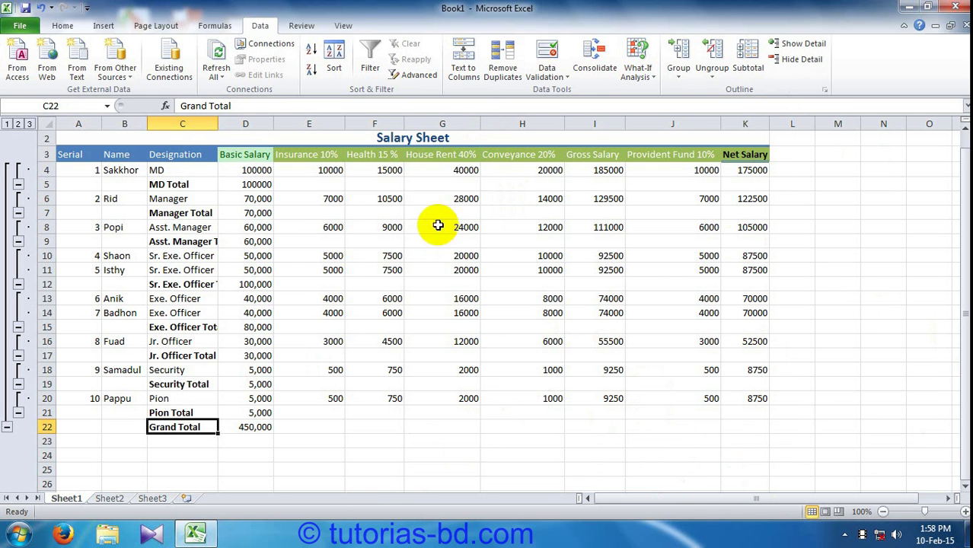
left_click(868, 535)
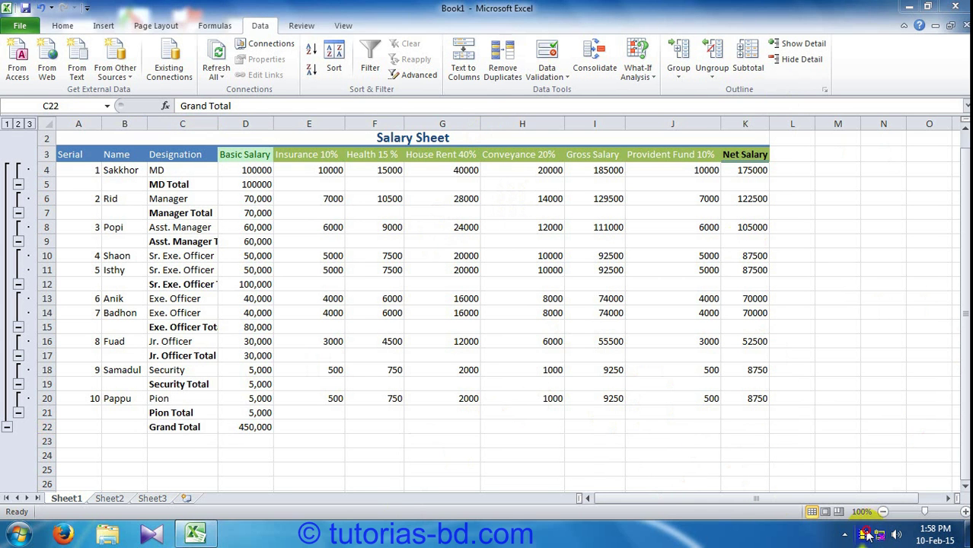